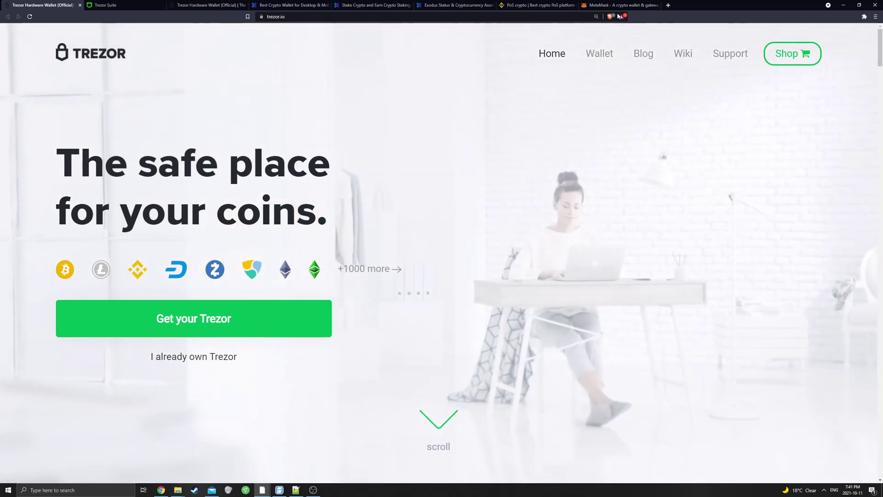
Glance at the MetaMask site, then return to the Trezor homepage.
click(621, 6)
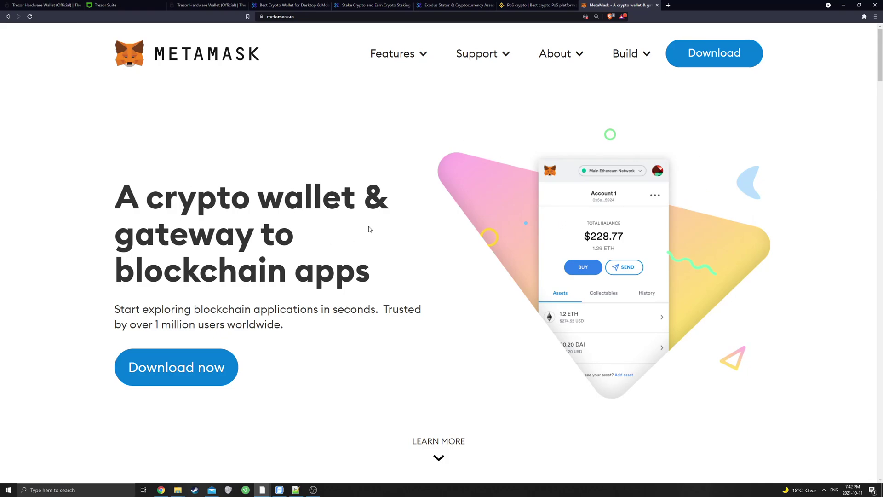
click(41, 5)
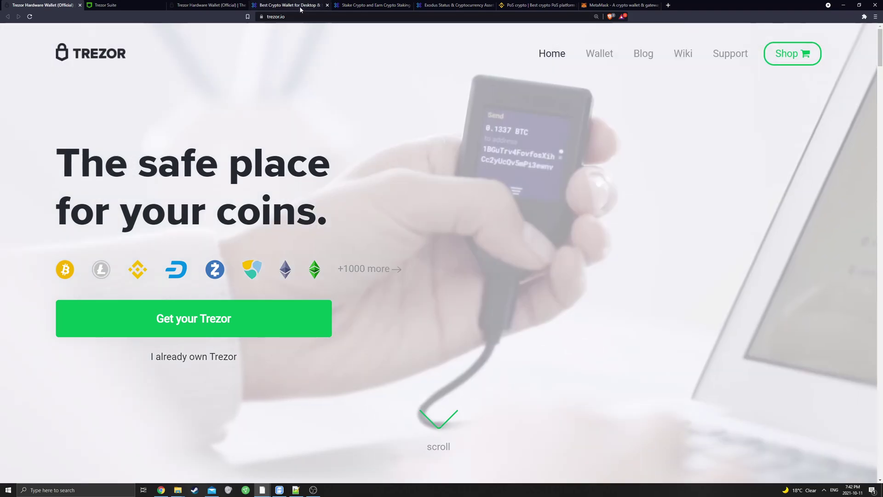
Switch to the Exodus wallet site at exodus.com.
click(300, 7)
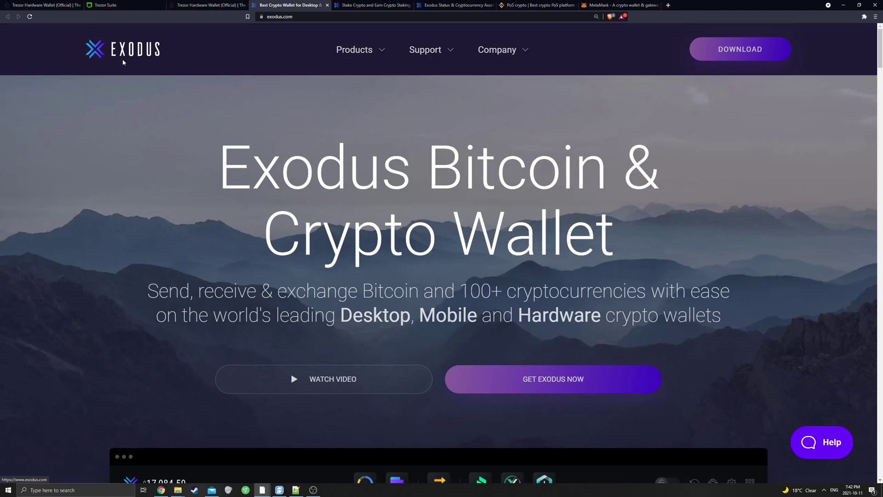
Scroll the Exodus Bitcoin & Crypto Wallet homepage, then go back to the Trezor homepage.
scroll(121, 59, down, 2)
scroll(129, 73, up, 2)
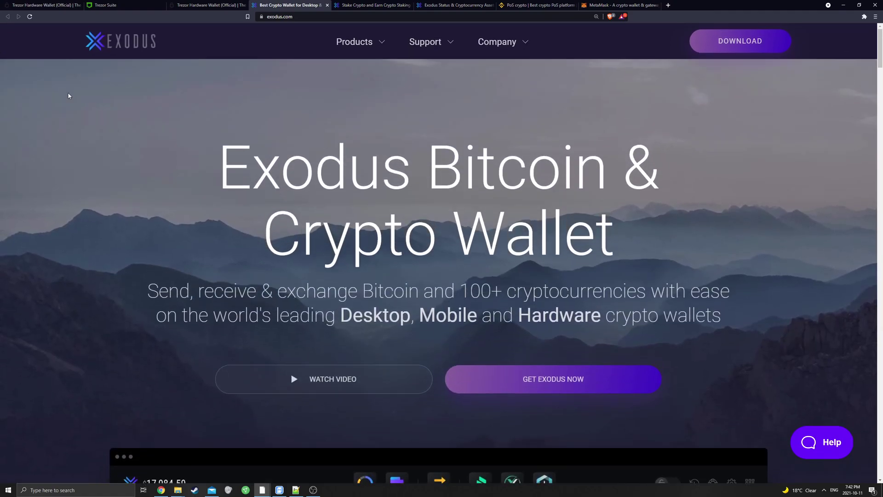
click(51, 5)
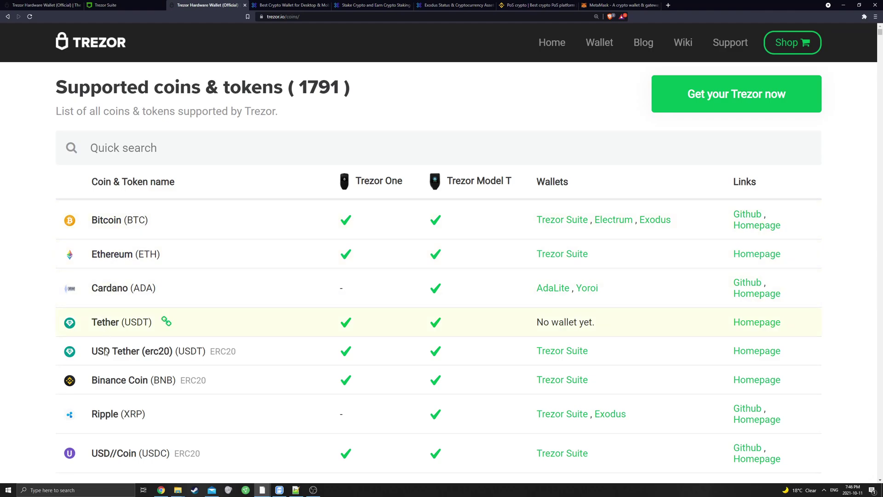
Scroll through Trezor's supported coins & tokens table.
scroll(106, 352, down, 1)
scroll(110, 368, down, 2)
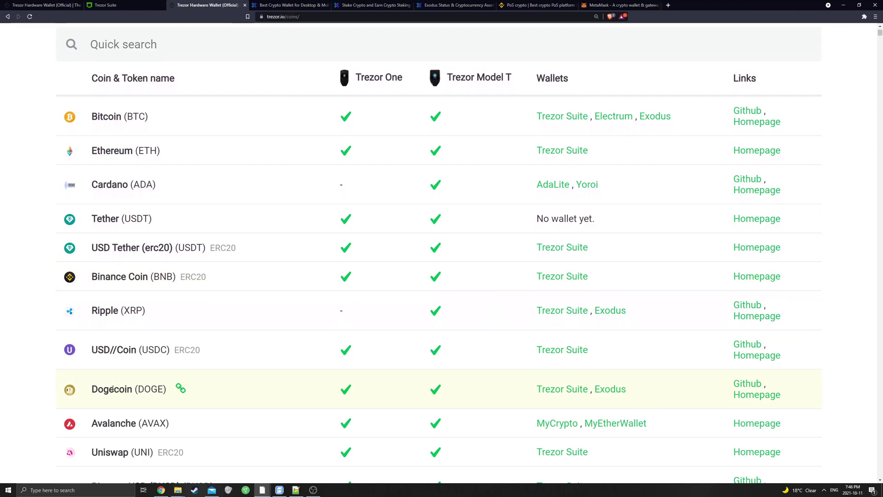
scroll(110, 393, down, 2)
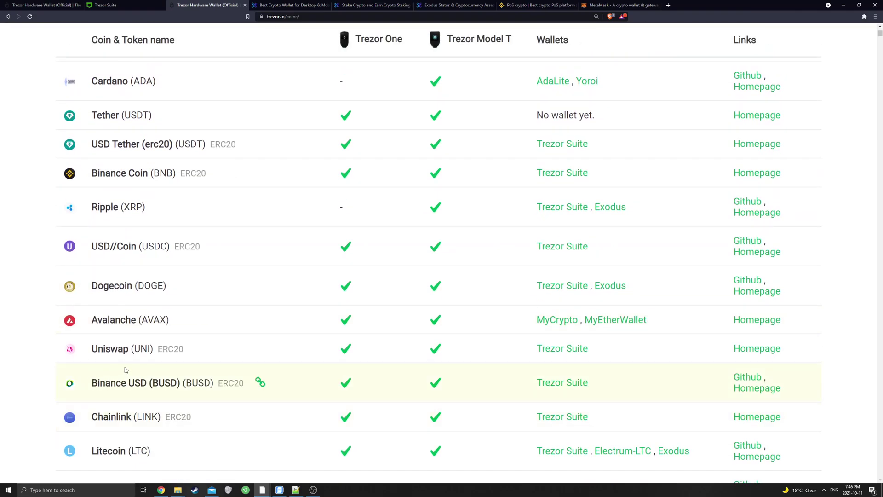
scroll(125, 369, down, 2)
scroll(202, 362, down, 2)
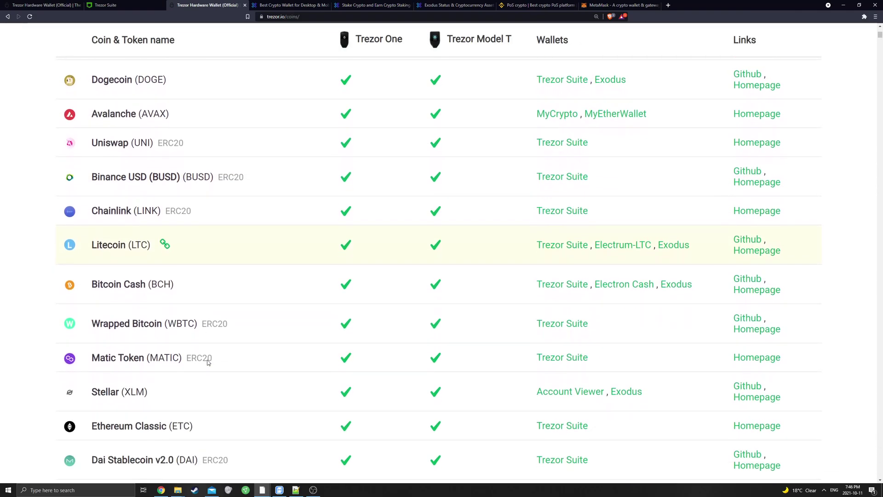
scroll(147, 368, down, 3)
scroll(147, 368, down, 2)
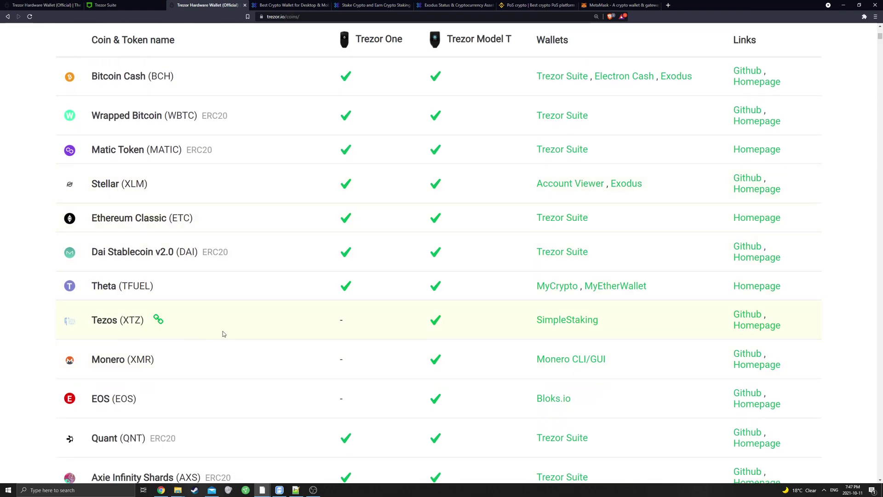
scroll(180, 336, down, 1)
scroll(396, 348, up, 1)
scroll(473, 365, down, 6)
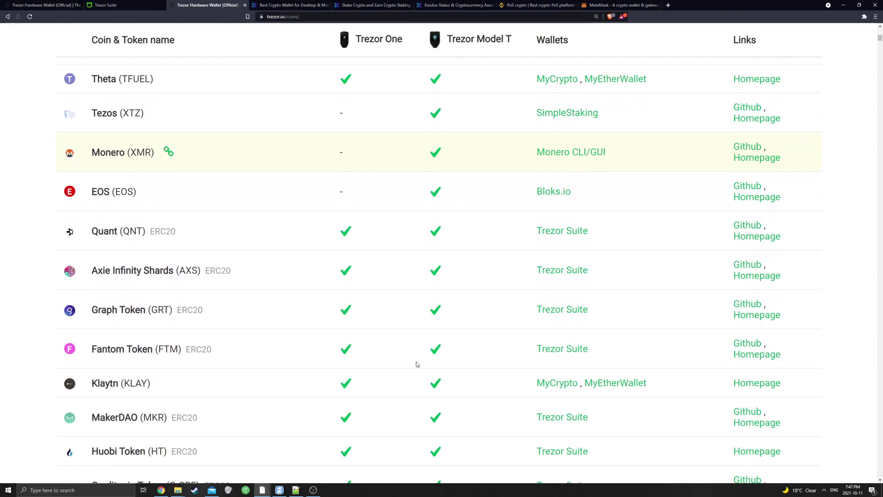
scroll(388, 357, up, 10)
scroll(382, 276, up, 12)
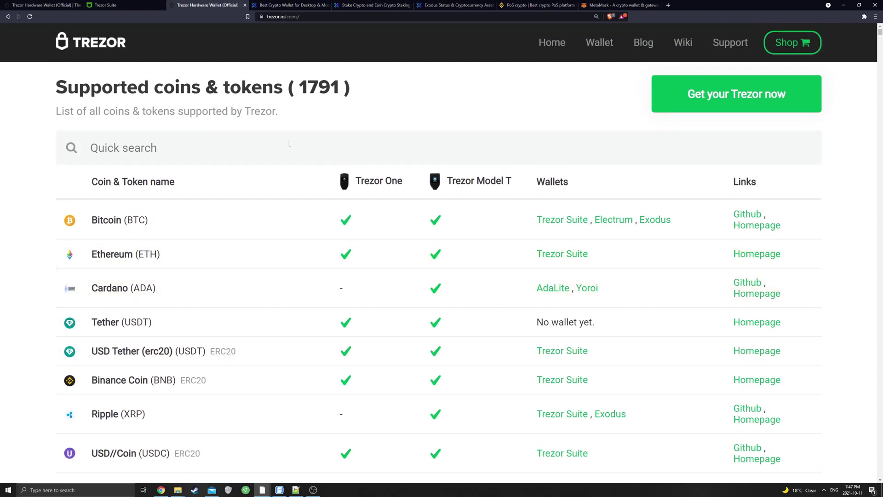
Search the supported coins for 'raven', then 'erg', and clear the search.
click(279, 152)
text(raven)
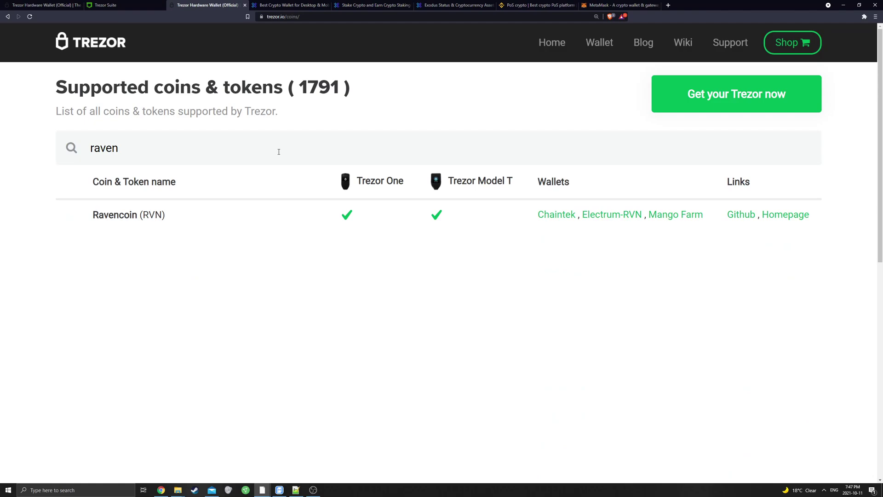
key(BackSpace)
key(BackSpace)
text(erg)
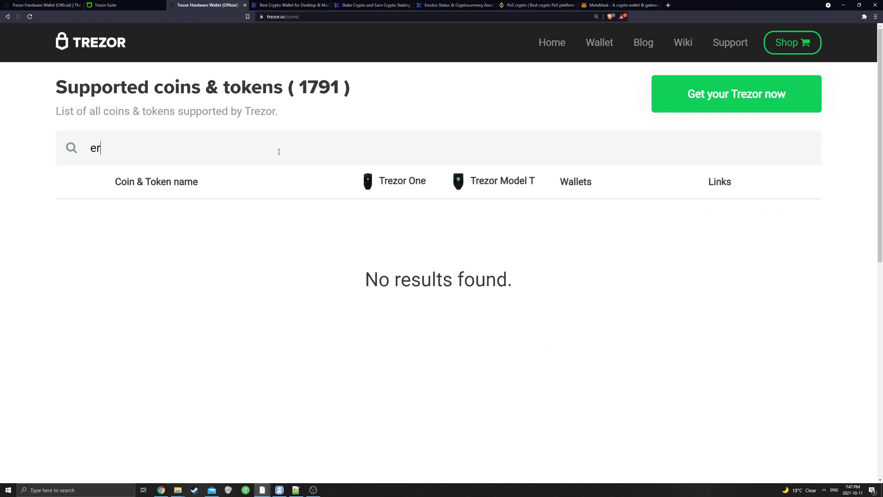
key(BackSpace)
key(BackSpace)
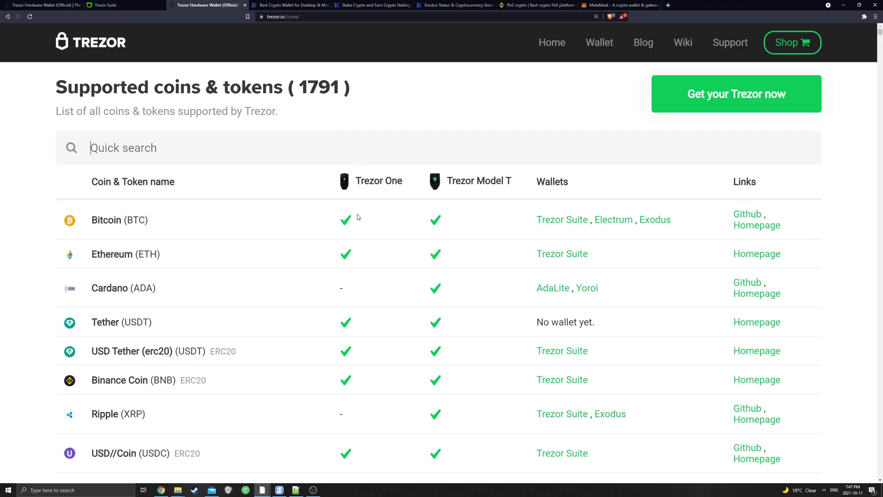
scroll(358, 217, down, 9)
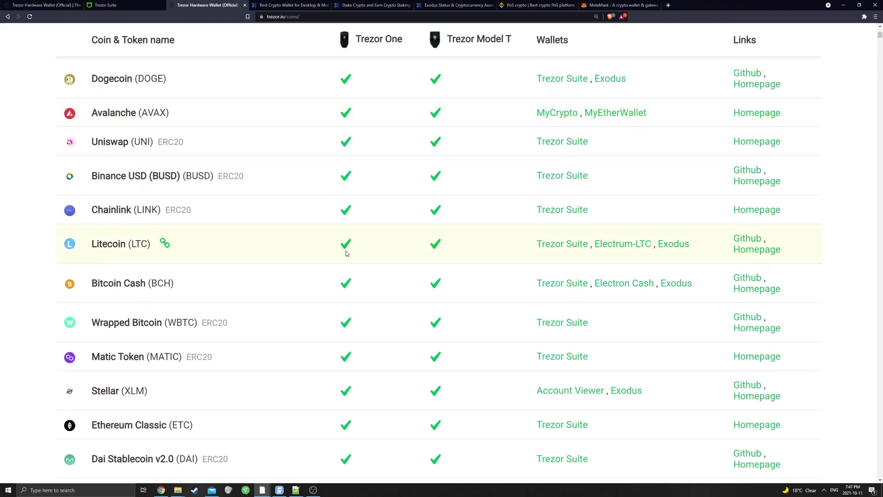
scroll(349, 254, up, 10)
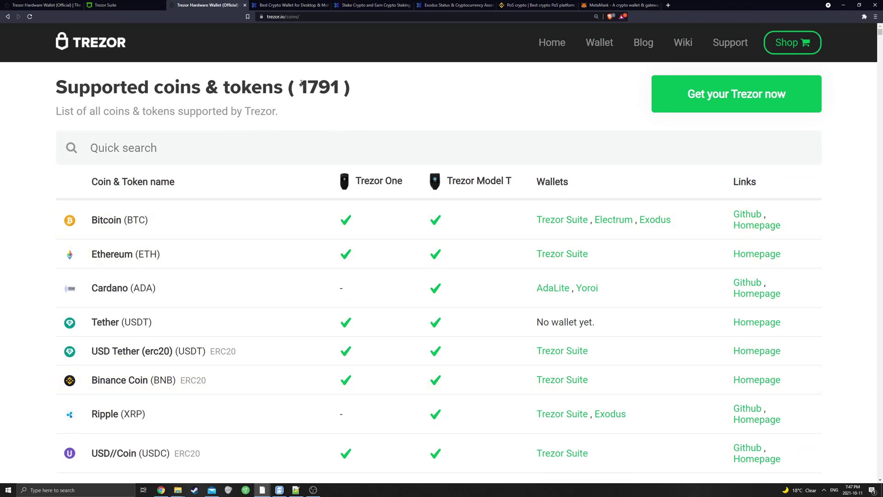
Highlight the 1791 supported coins count and scroll the list once more.
drag(294, 86, 336, 86)
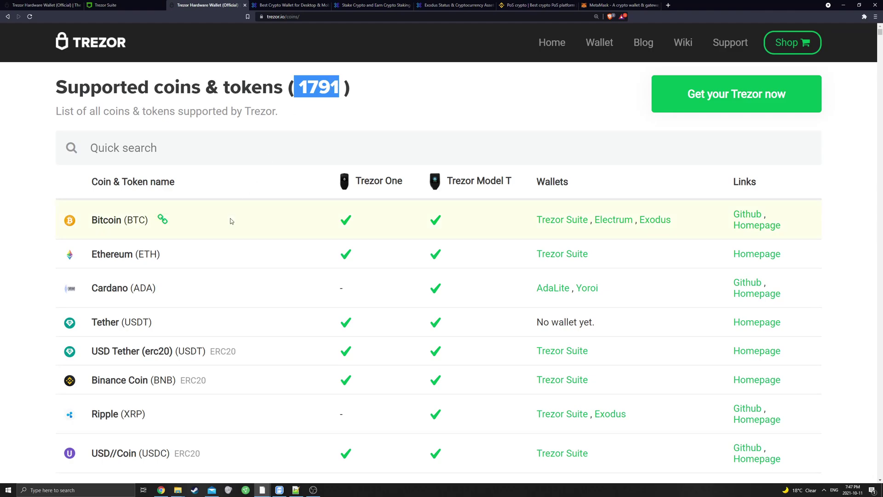
scroll(230, 222, down, 8)
scroll(231, 222, down, 20)
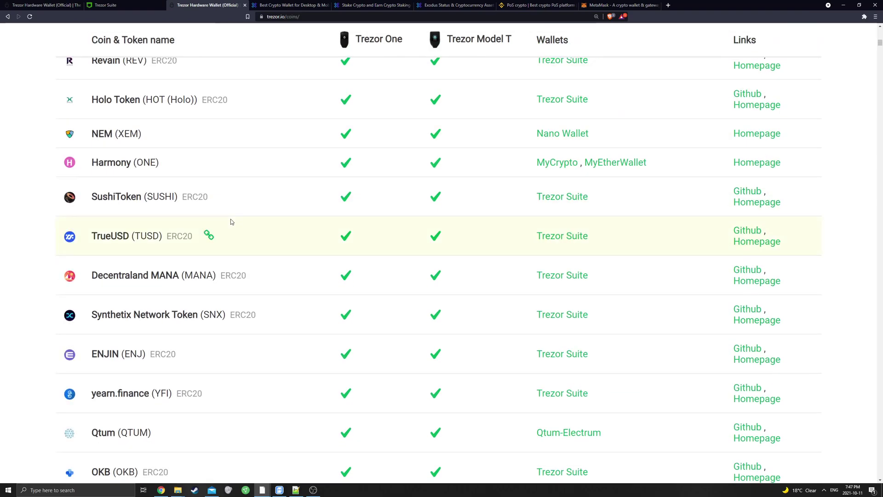
scroll(231, 222, down, 10)
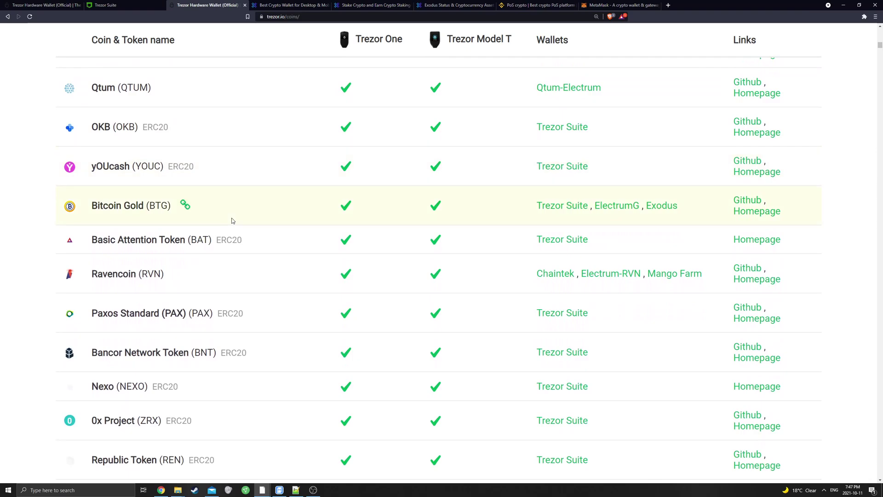
scroll(233, 221, down, 6)
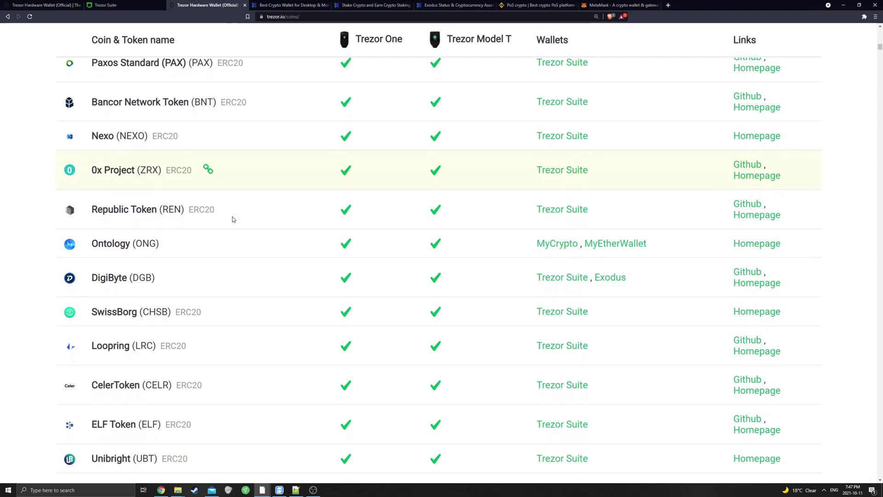
scroll(232, 219, down, 6)
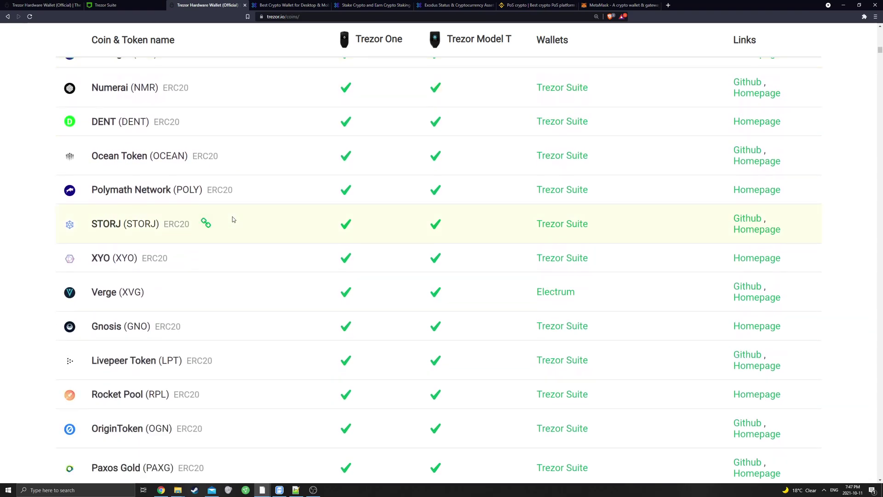
scroll(233, 219, up, 20)
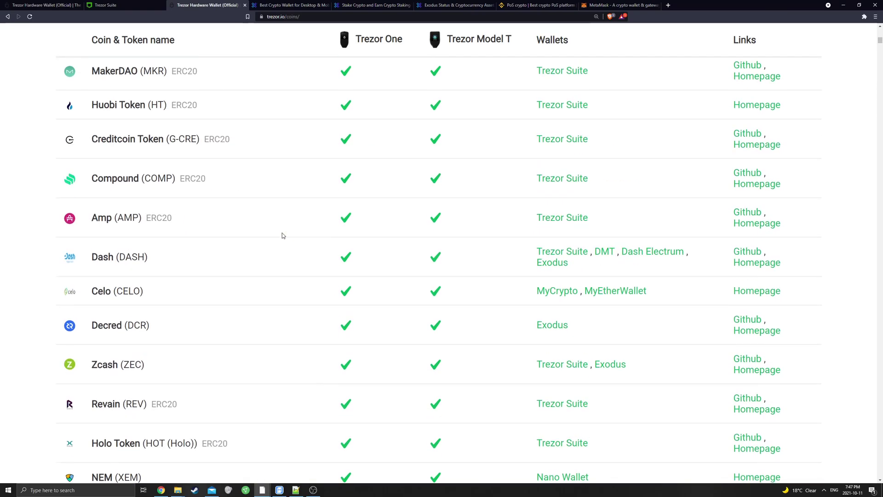
scroll(283, 235, up, 5)
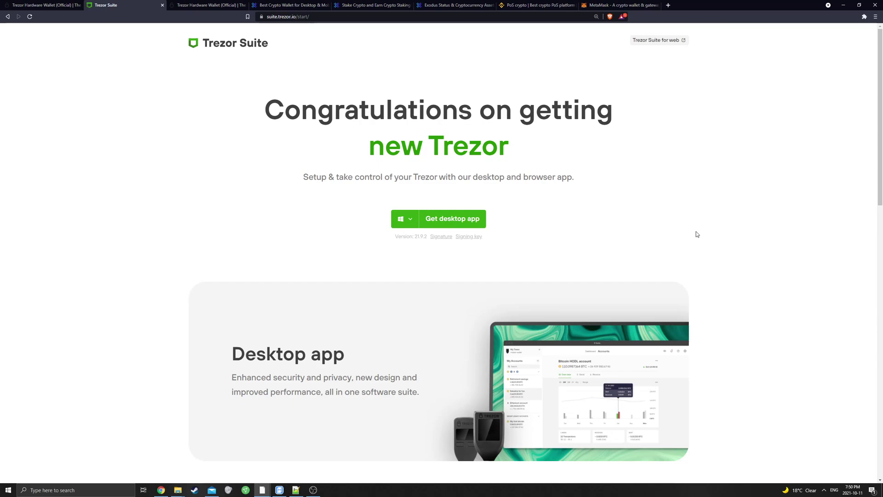
Show the operating system choices for the Trezor Suite desktop app download.
click(411, 220)
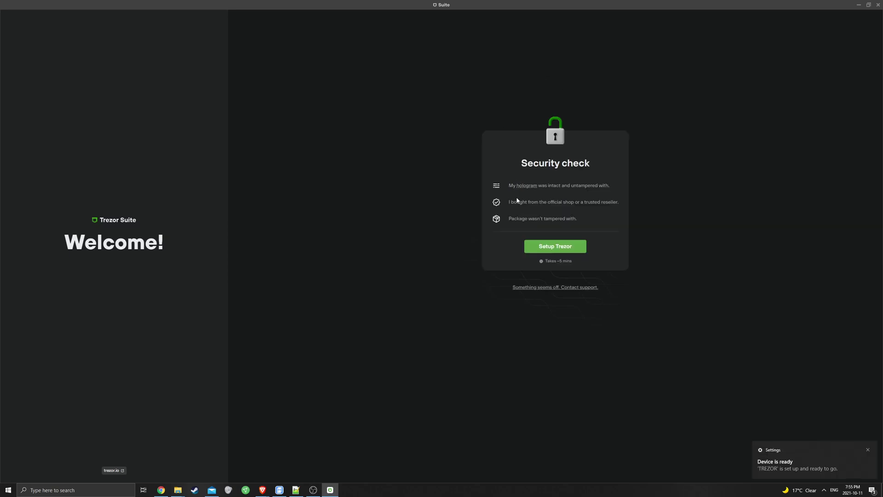
Confirm the hologram, reseller and package checks, then install firmware 1.10.3 on the Trezor.
drag(534, 185, 610, 185)
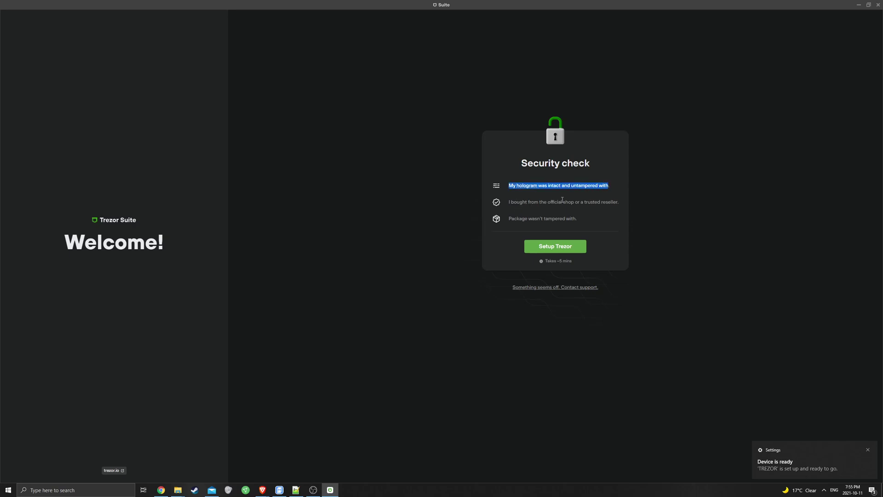
drag(585, 203, 621, 204)
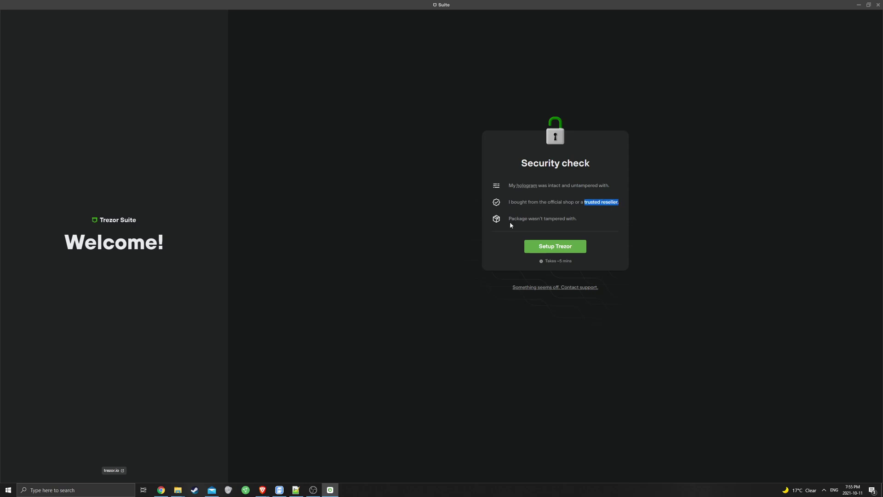
drag(510, 221, 573, 219)
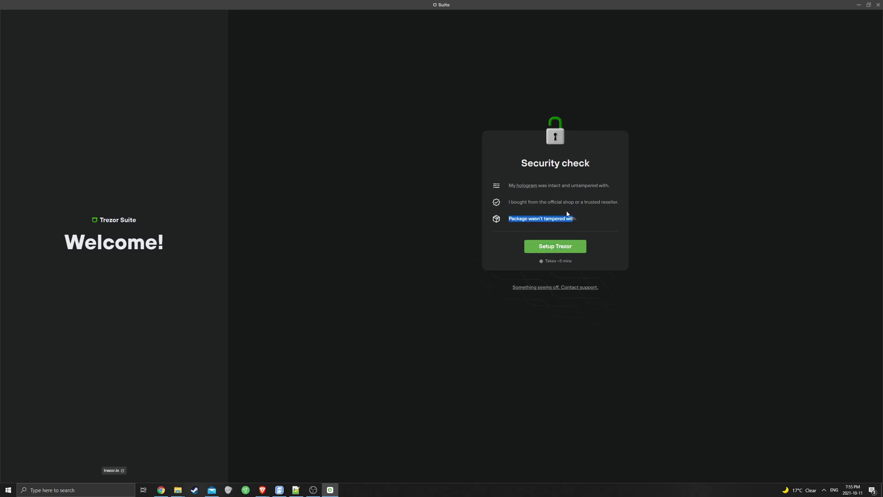
click(562, 246)
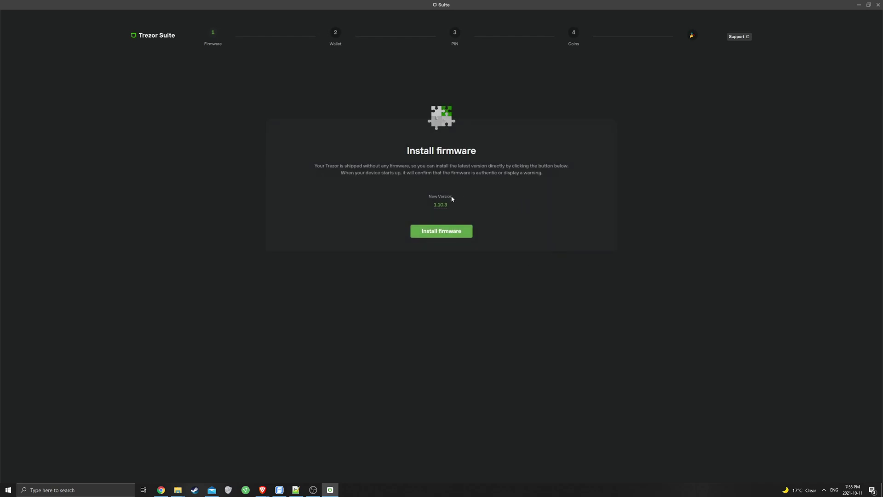
click(443, 230)
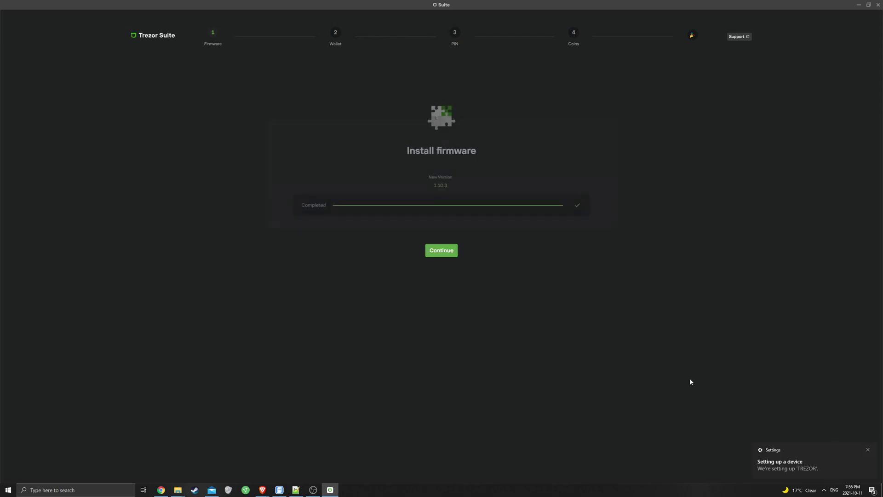
Create a new wallet with a standard seed backup and start the backup.
click(447, 254)
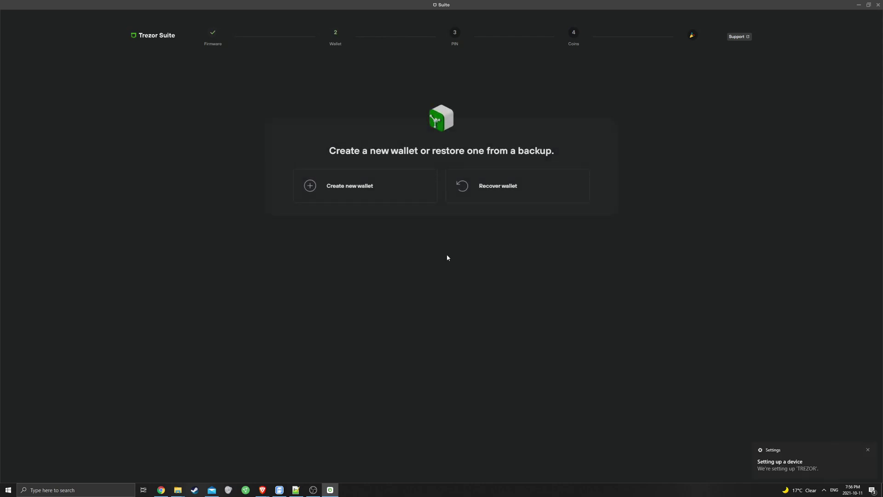
click(412, 193)
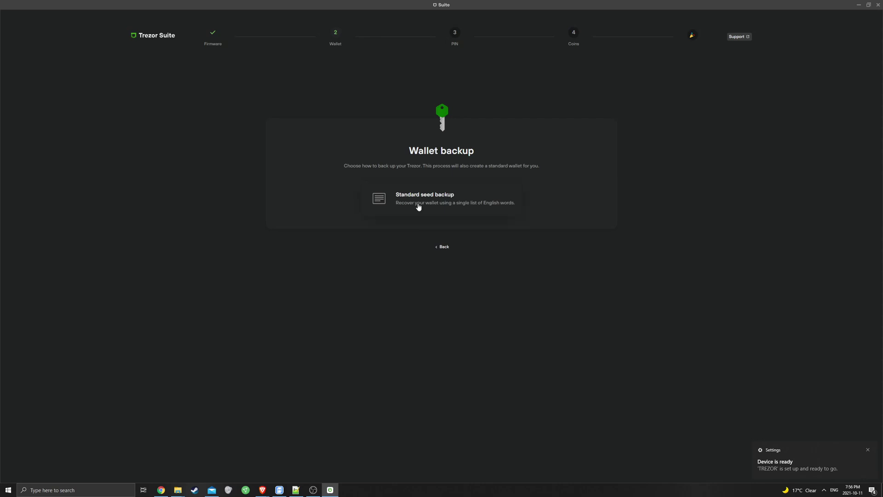
click(418, 207)
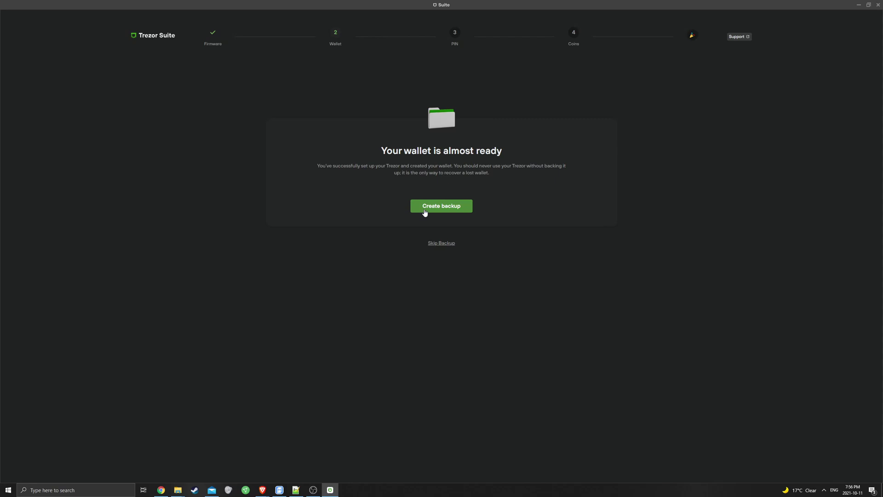
click(424, 212)
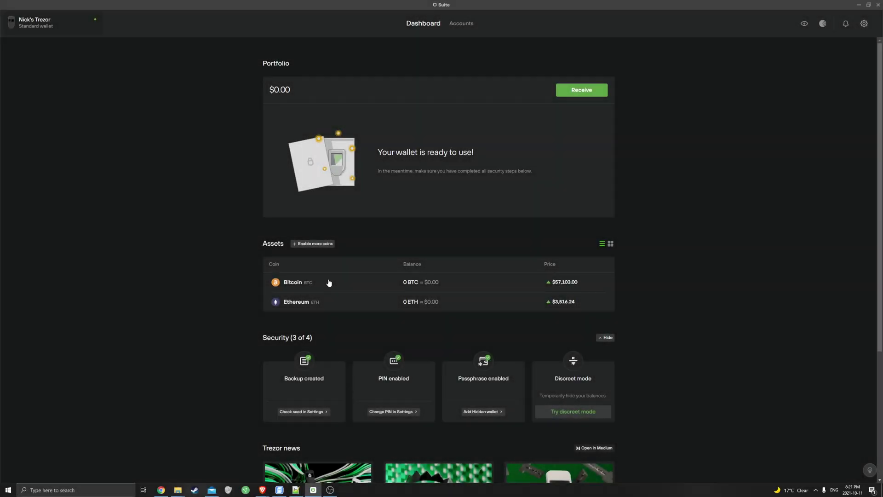
Bring the exodus.com window forward and scroll down to the wallet preview's portfolio stats.
click(262, 490)
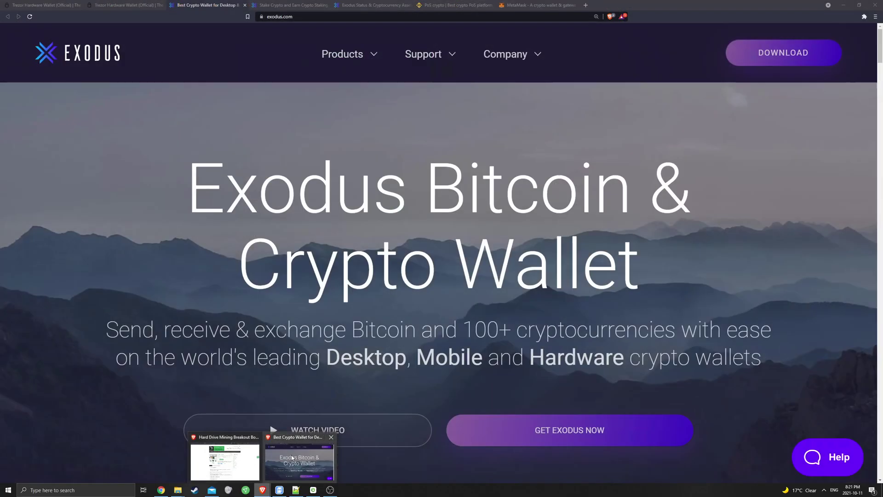
click(292, 455)
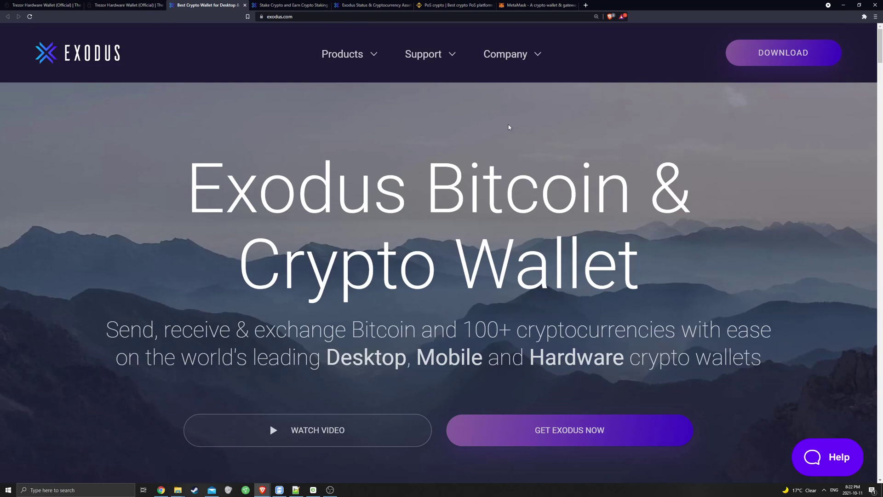
scroll(508, 128, down, 8)
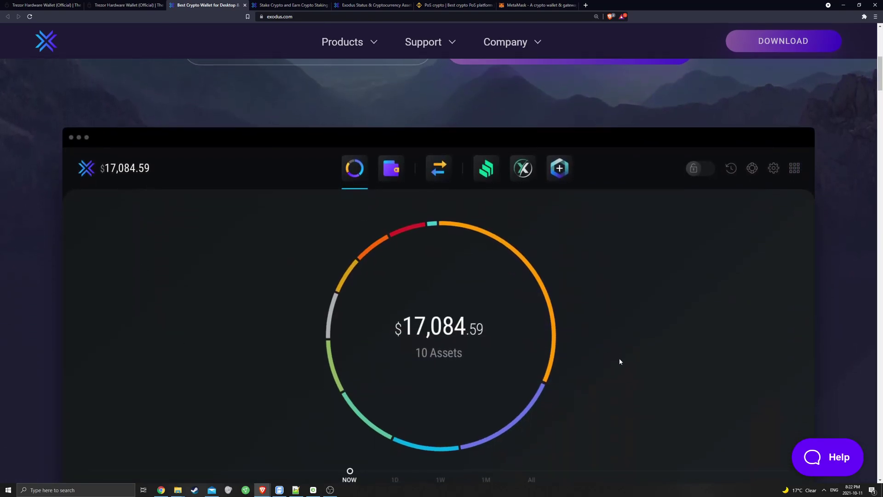
scroll(249, 406, down, 1)
scroll(707, 214, down, 1)
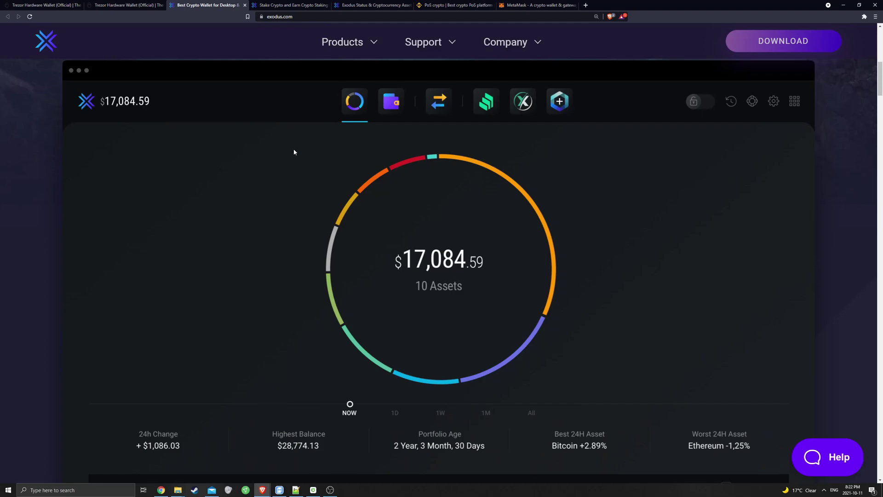
click(311, 8)
Scroll the Exodus staking article to its list of eight stakeable coins.
scroll(418, 319, down, 5)
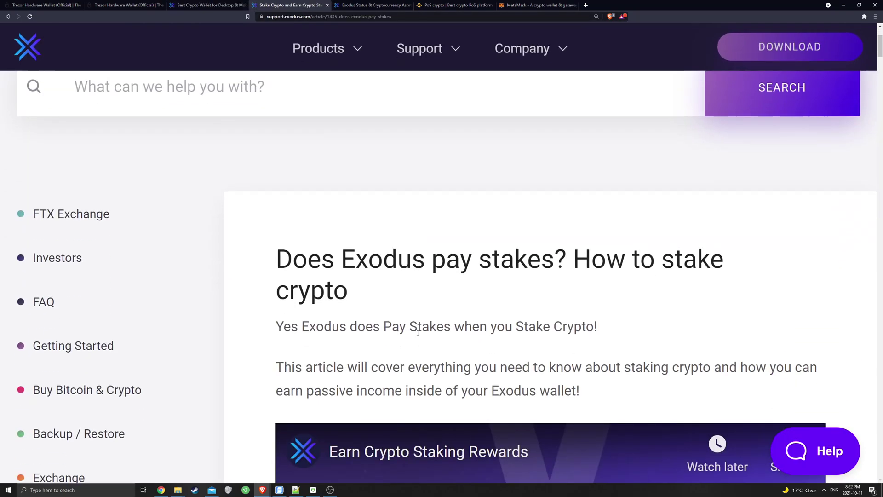
scroll(612, 276, down, 1)
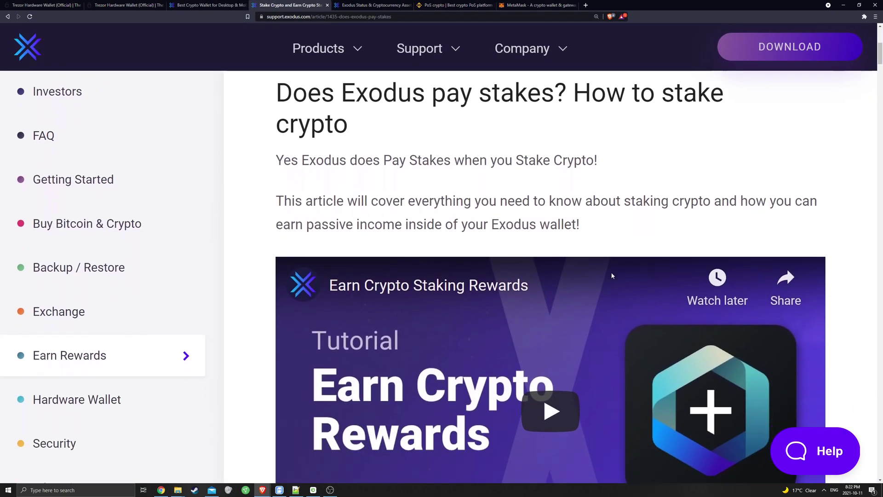
scroll(583, 325, down, 7)
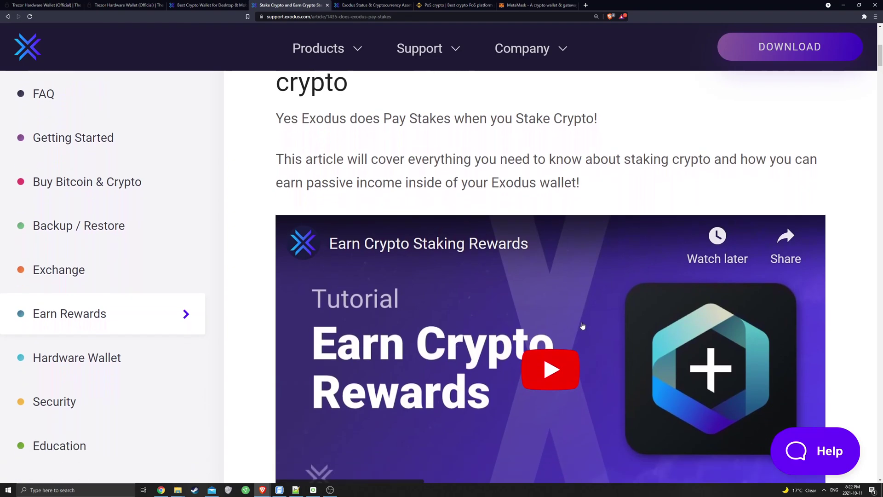
scroll(582, 324, down, 5)
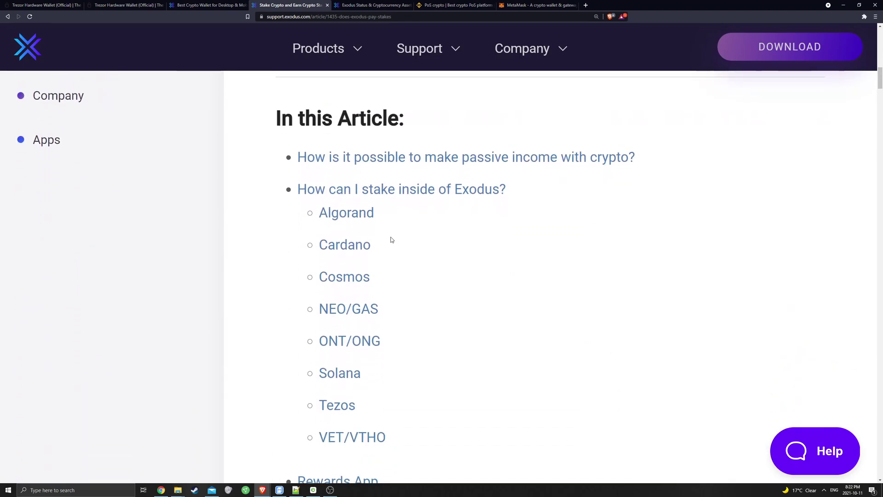
scroll(328, 191, down, 1)
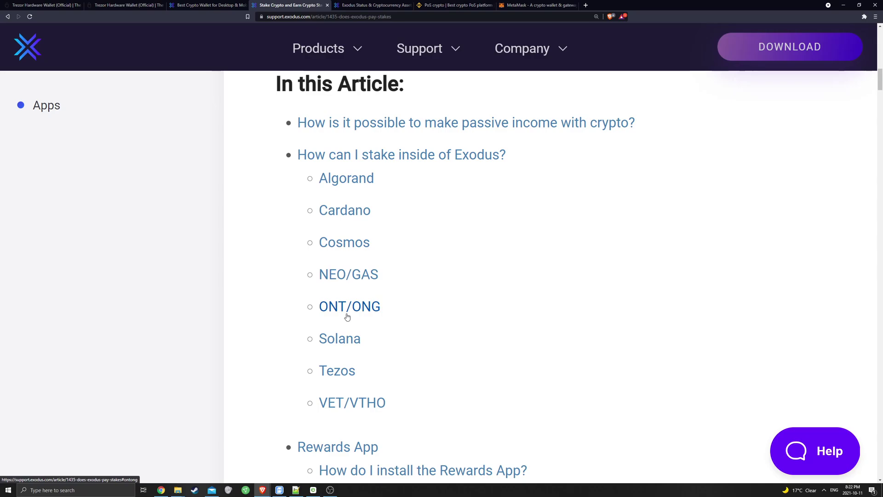
Scroll Exodus's Supported Cryptocurrency Assets table to review the APY Rewards column.
click(375, 6)
scroll(403, 137, up, 15)
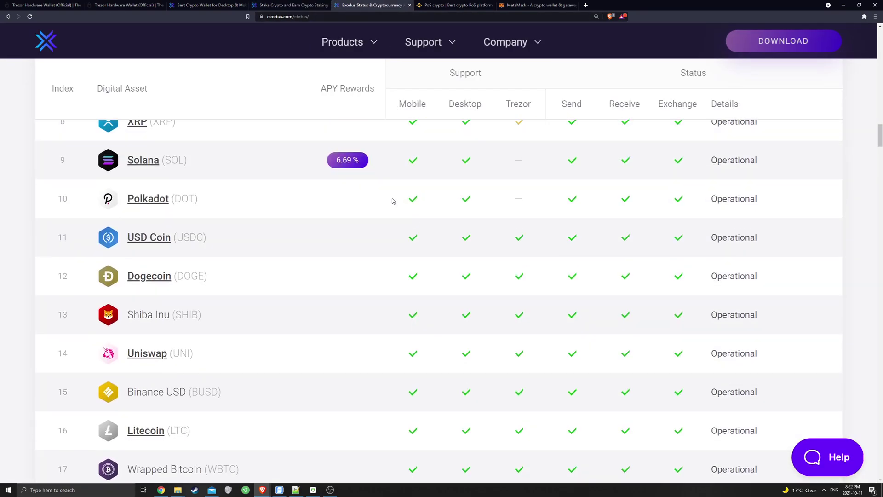
scroll(390, 242, down, 4)
scroll(387, 236, down, 5)
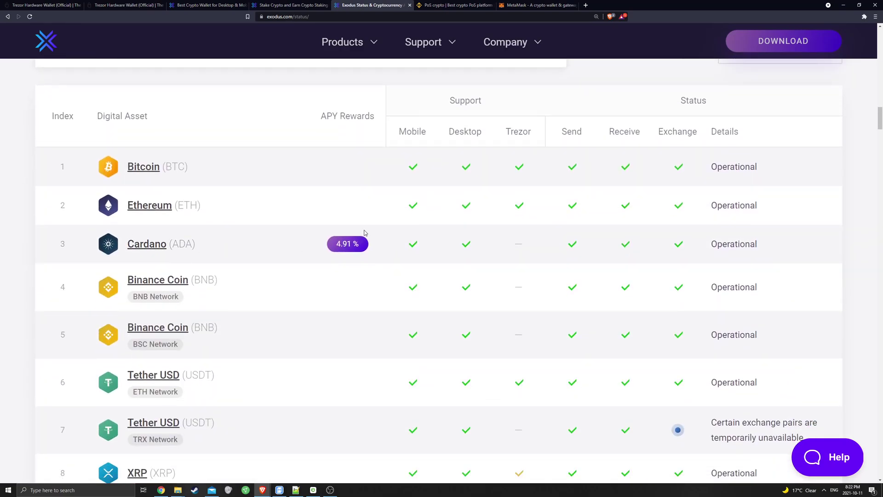
scroll(347, 234, down, 3)
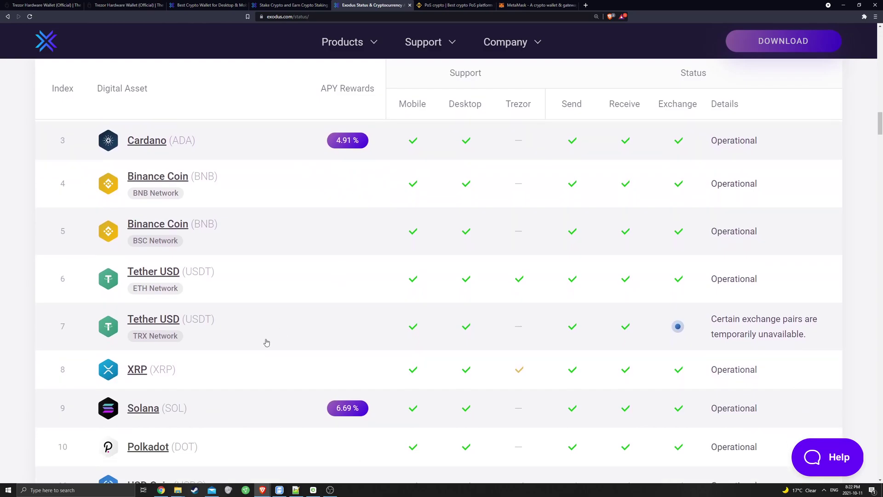
scroll(345, 416, down, 6)
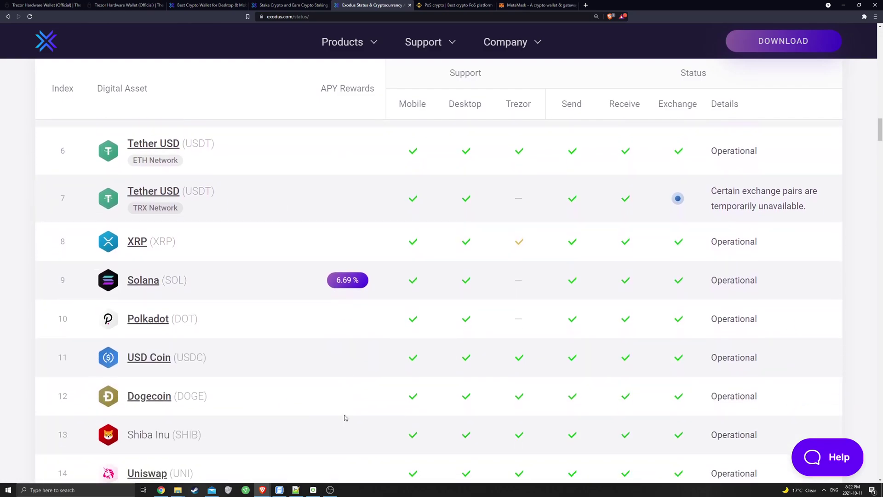
scroll(346, 418, down, 4)
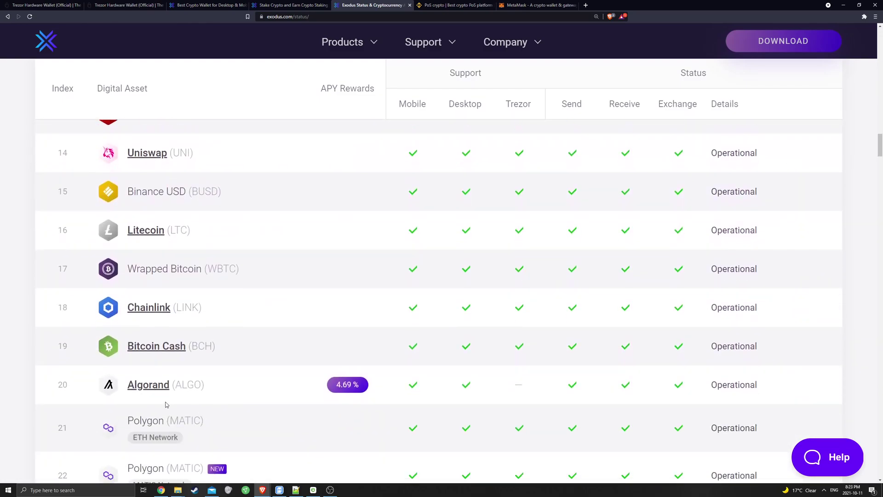
scroll(355, 396, down, 6)
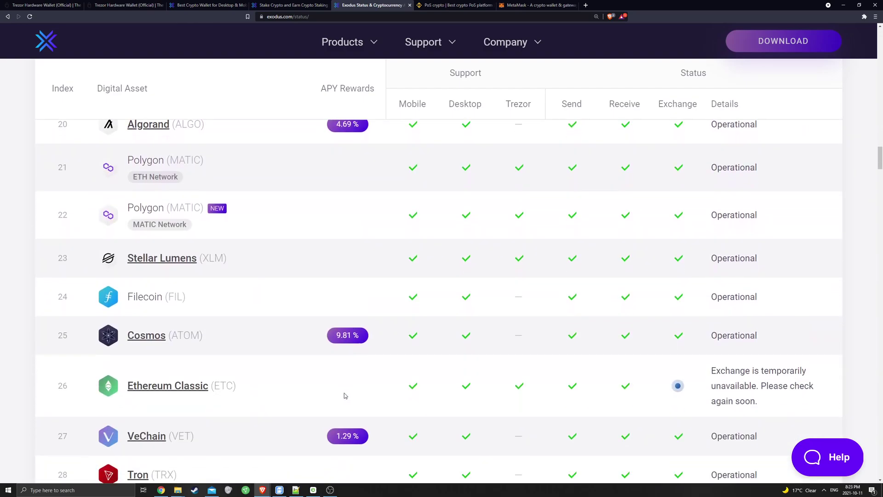
scroll(344, 393, down, 3)
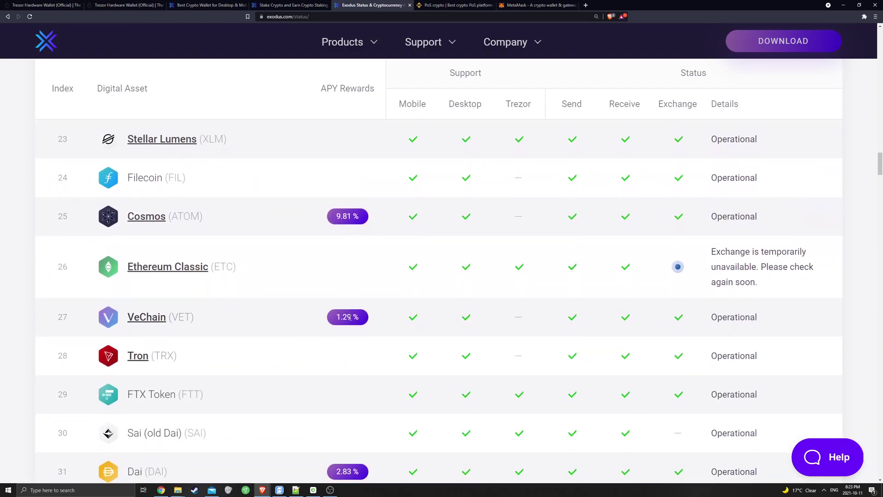
scroll(358, 293, up, 20)
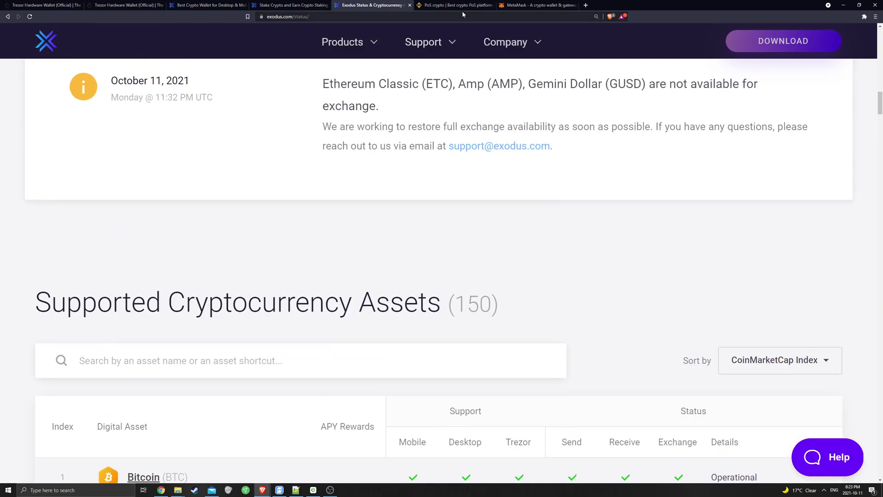
click(464, 7)
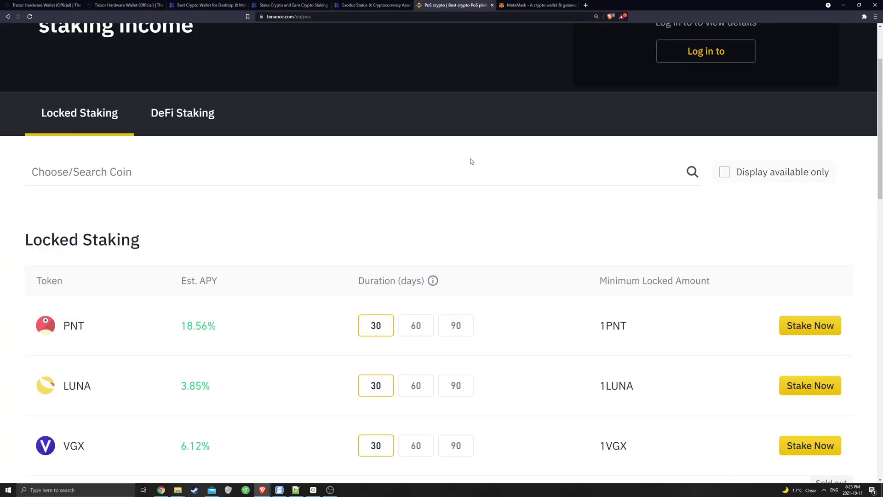
Expand the Binance list to show all 75 Locked Staking products.
scroll(469, 161, down, 5)
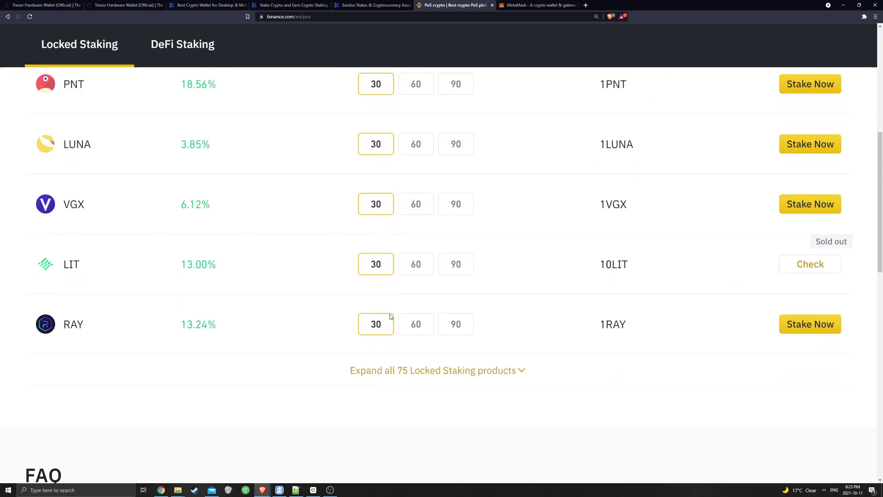
click(400, 373)
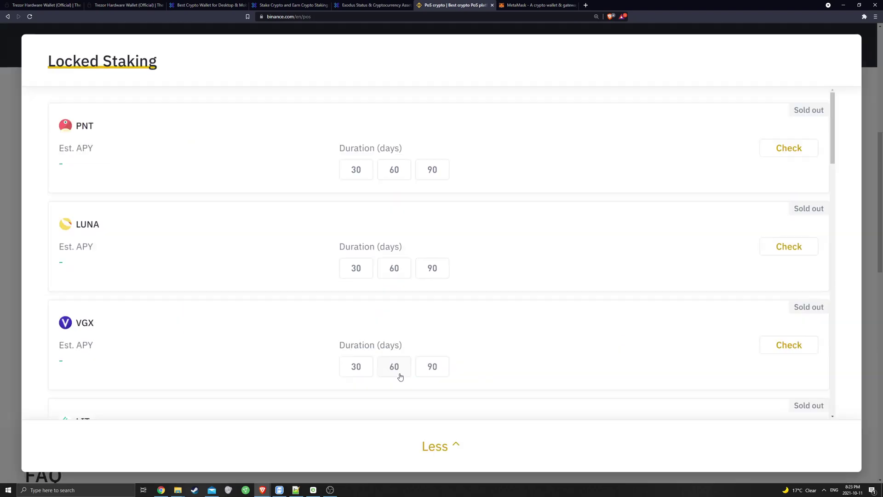
scroll(201, 311, down, 10)
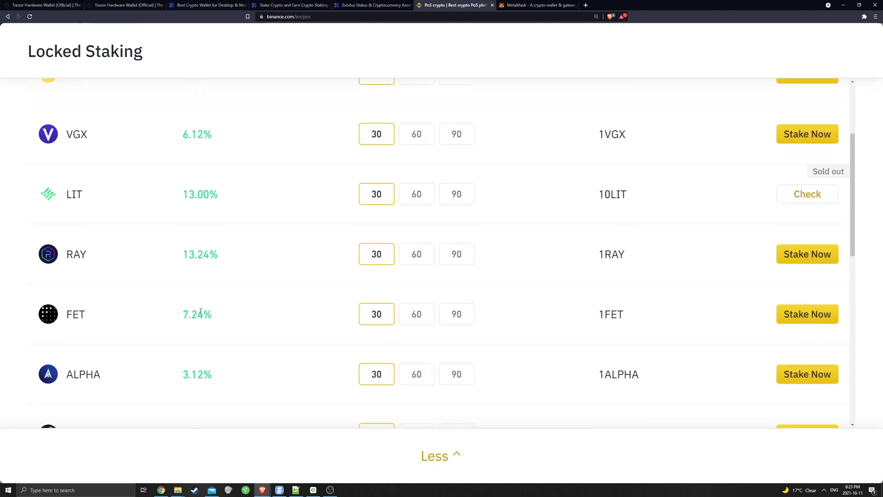
Find SOL and switch its lock from 60 to 90 days, showing 11.50% APY.
scroll(200, 314, down, 2)
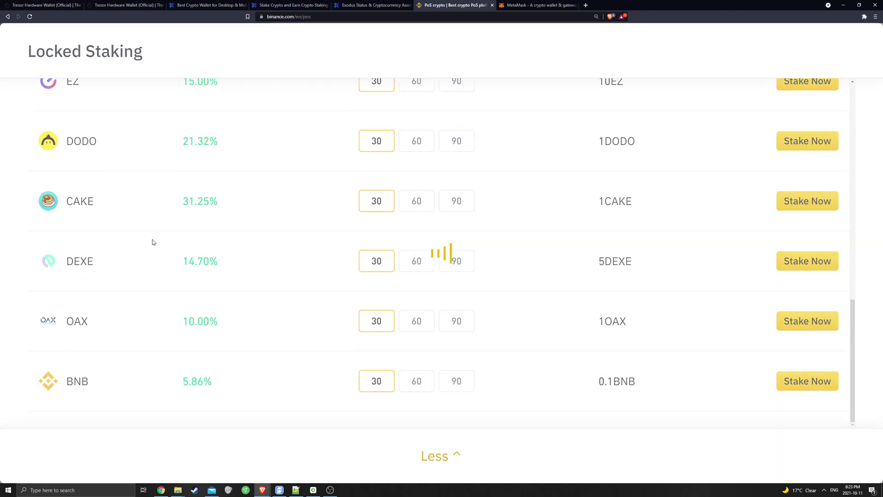
scroll(153, 257, up, 1)
scroll(138, 253, down, 1)
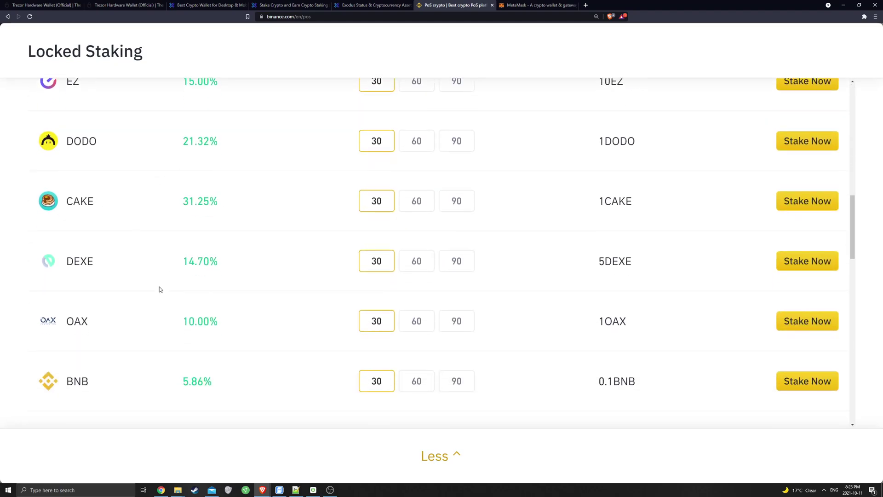
scroll(122, 302, down, 2)
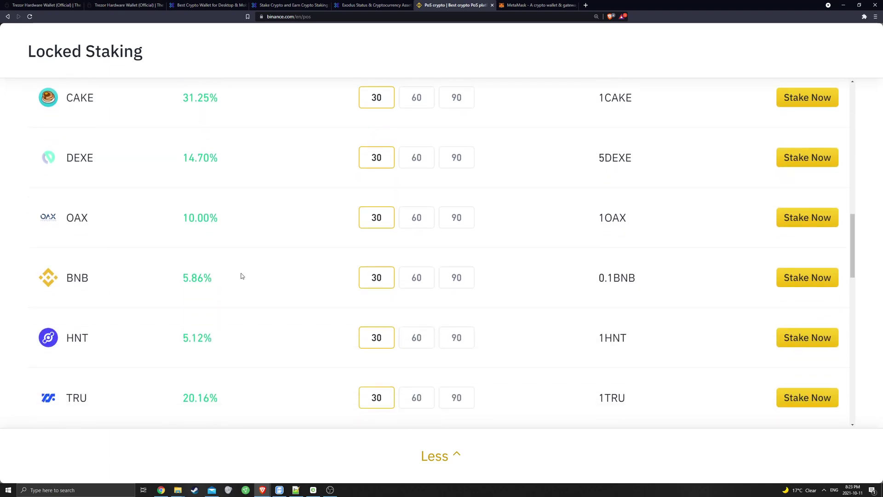
scroll(67, 217, down, 2)
scroll(92, 193, down, 4)
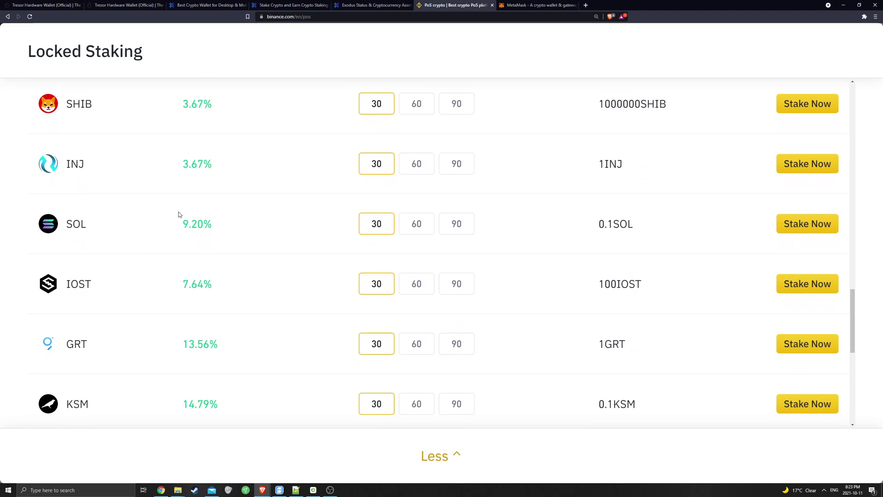
click(424, 223)
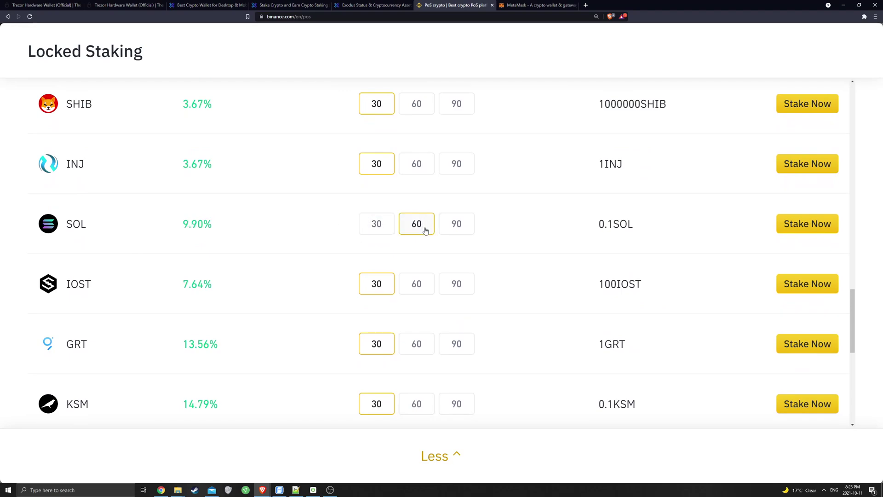
click(446, 225)
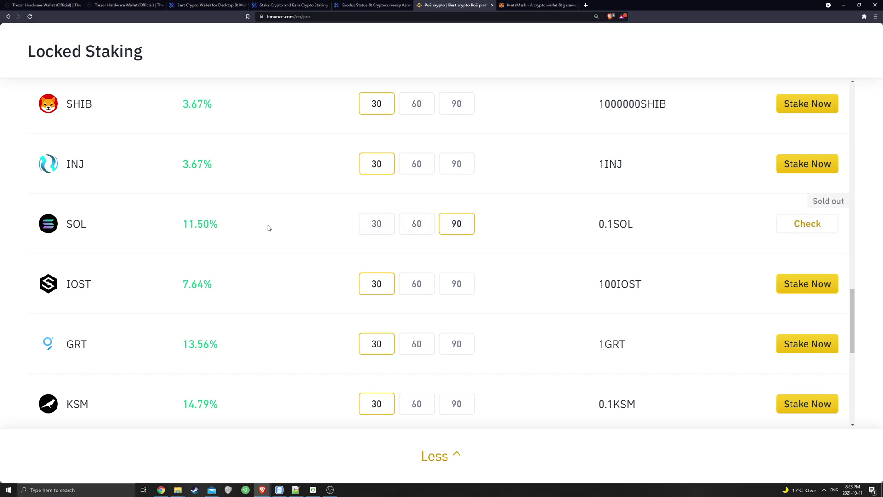
Compare Solana's 6.69% APY on the Exodus status page, then return to Binance Locked Staking.
click(364, 5)
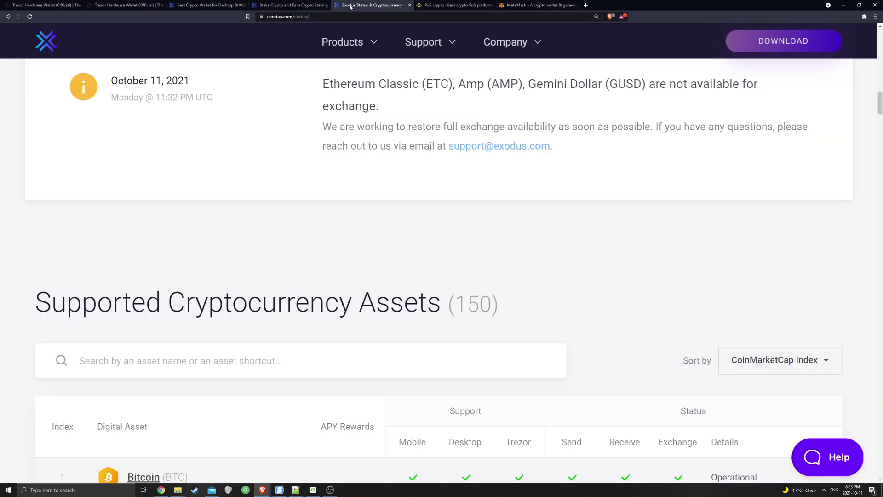
scroll(349, 171, down, 3)
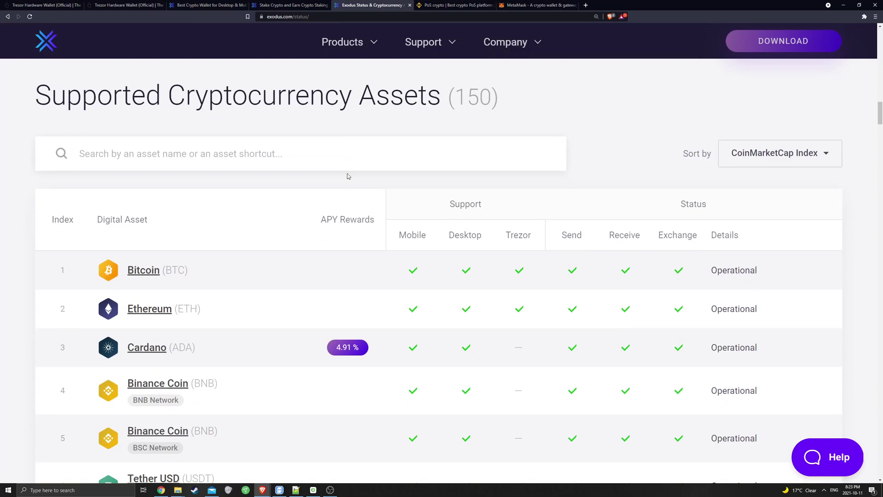
scroll(349, 178, up, 2)
scroll(339, 175, down, 3)
scroll(329, 245, down, 6)
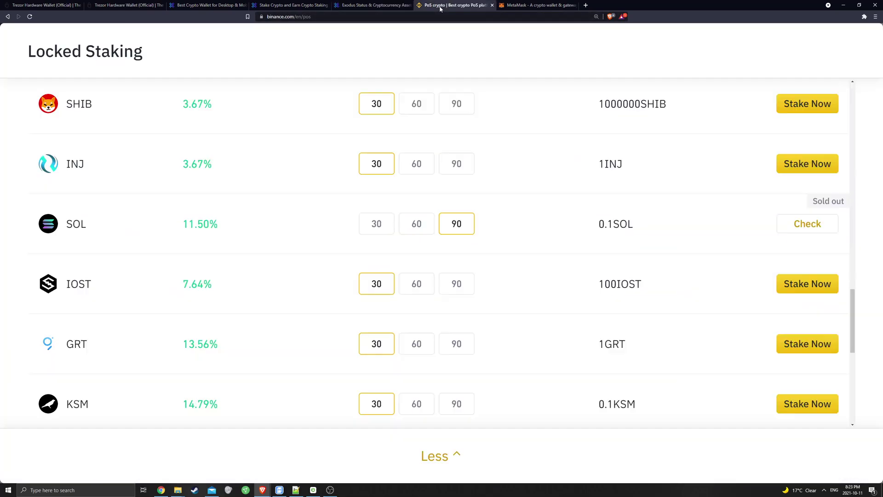
click(449, 6)
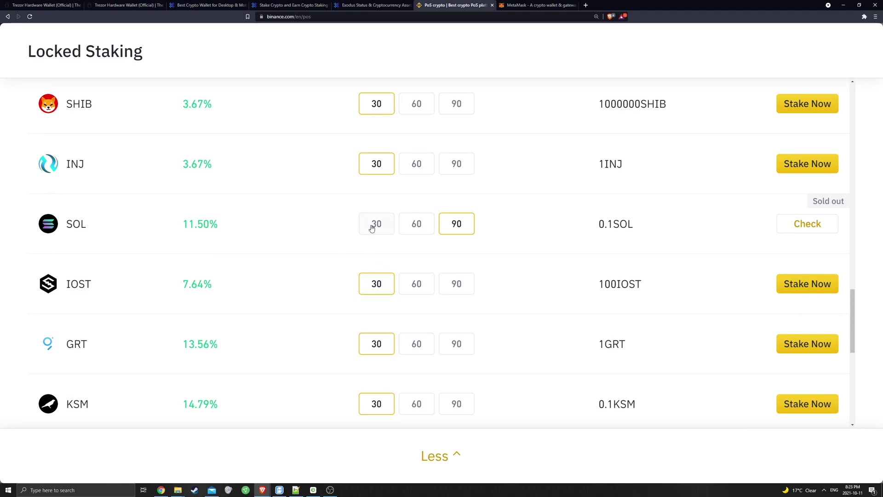
Highlight SOL's 11.50% staking rate and scroll back up the list.
drag(193, 224, 288, 233)
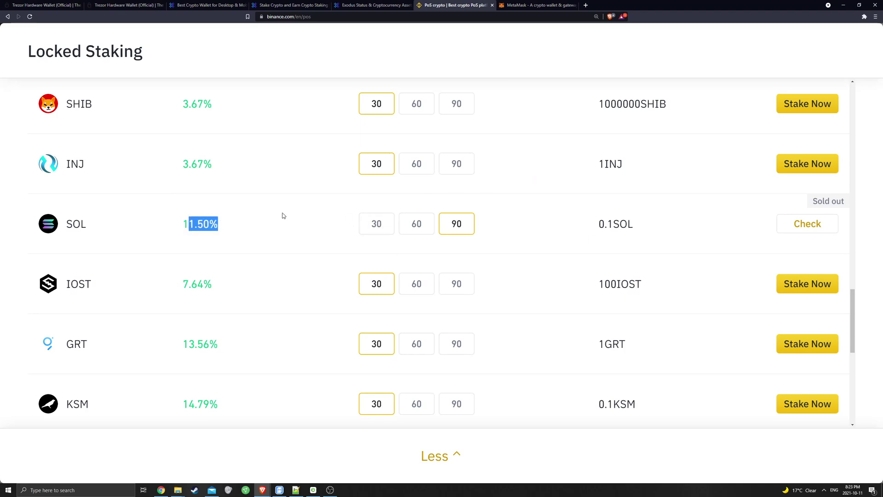
scroll(288, 228, down, 6)
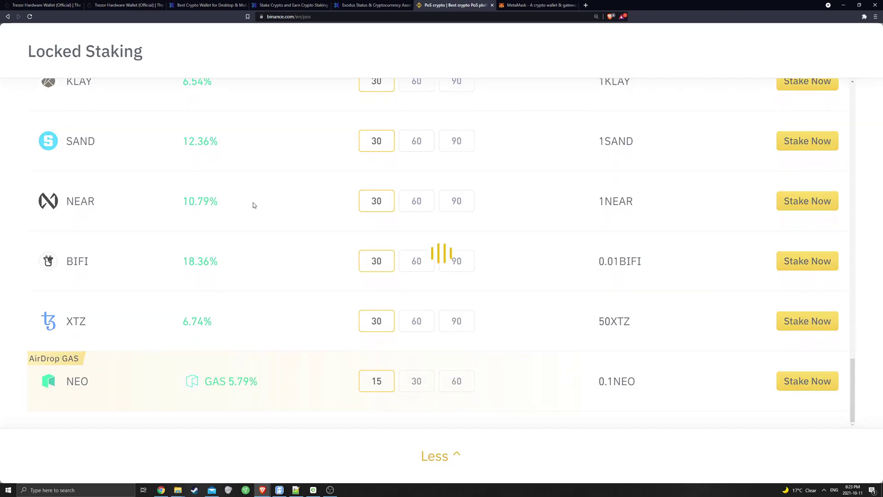
scroll(256, 227, up, 6)
scroll(201, 267, up, 10)
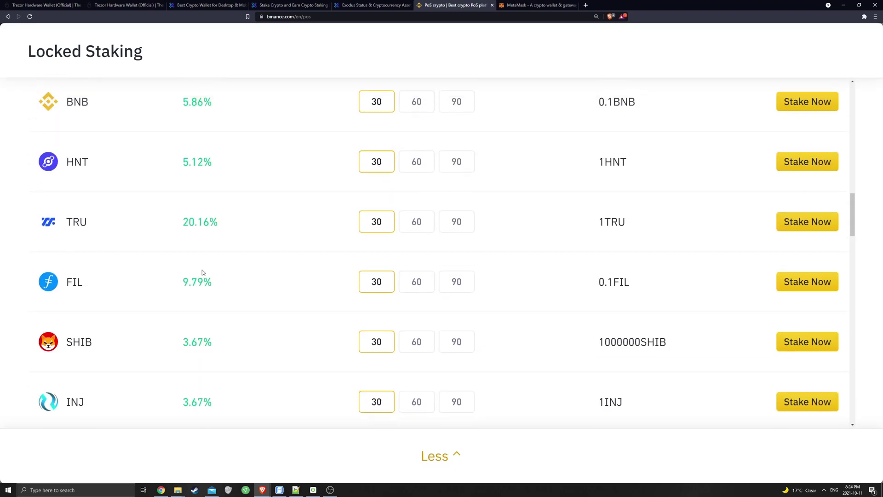
scroll(202, 274, up, 4)
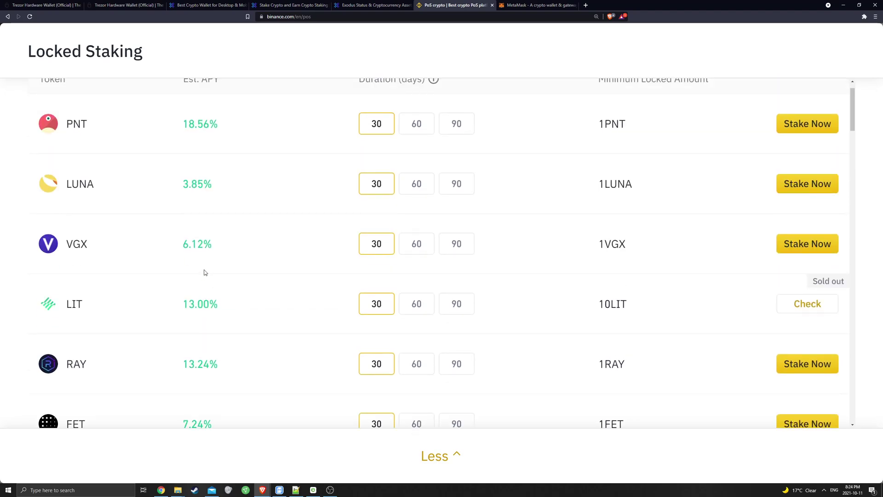
scroll(248, 232, up, 1)
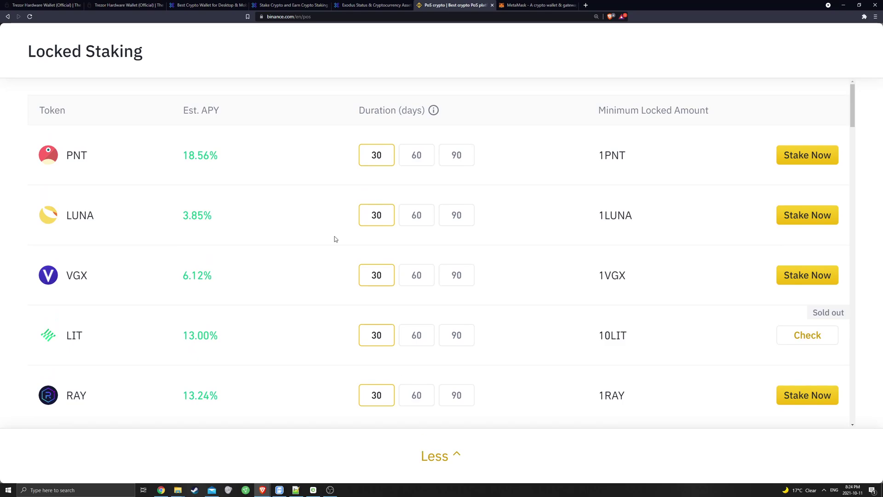
Collapse the staking list with Less and start a search in the Choose/Search Coin field.
click(432, 458)
scroll(455, 240, up, 5)
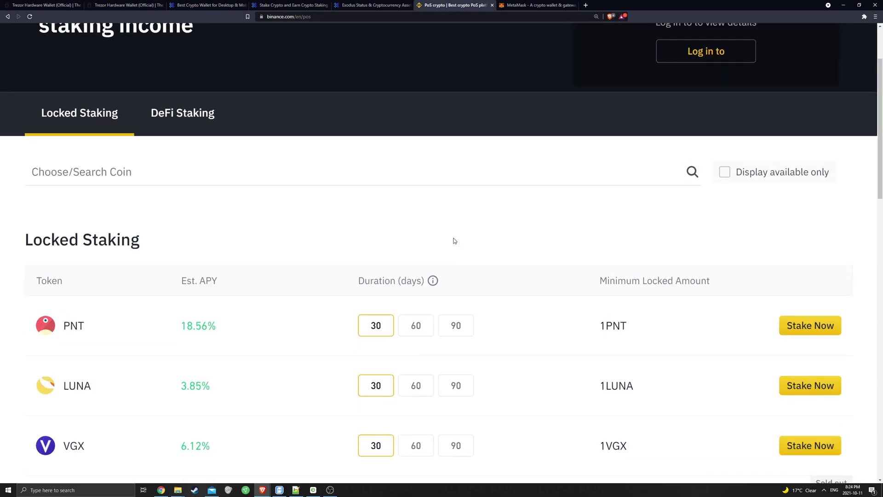
scroll(454, 240, up, 2)
click(558, 268)
Filter Locked Staking to 'ada' and check its 60- and 90-day rates.
text(ada)
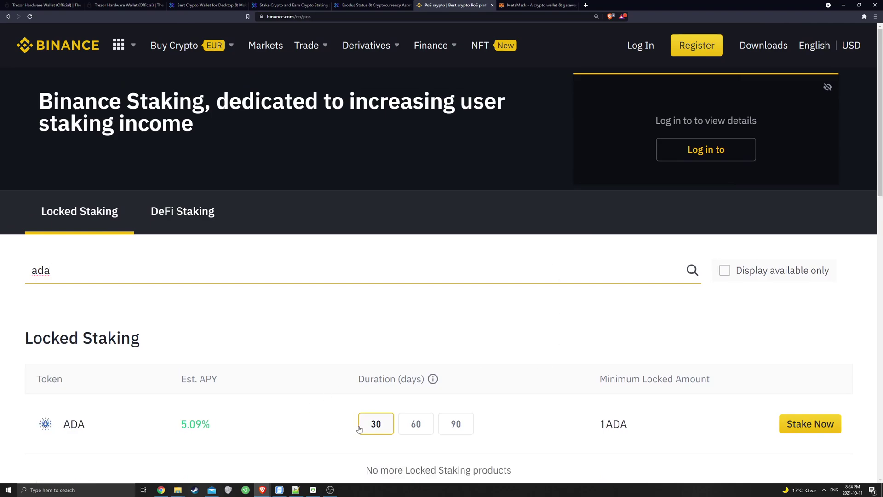
click(416, 428)
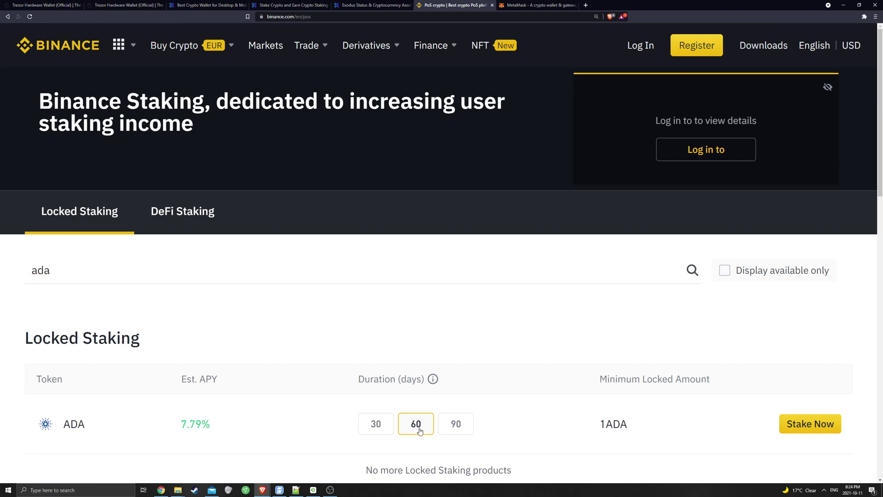
click(456, 425)
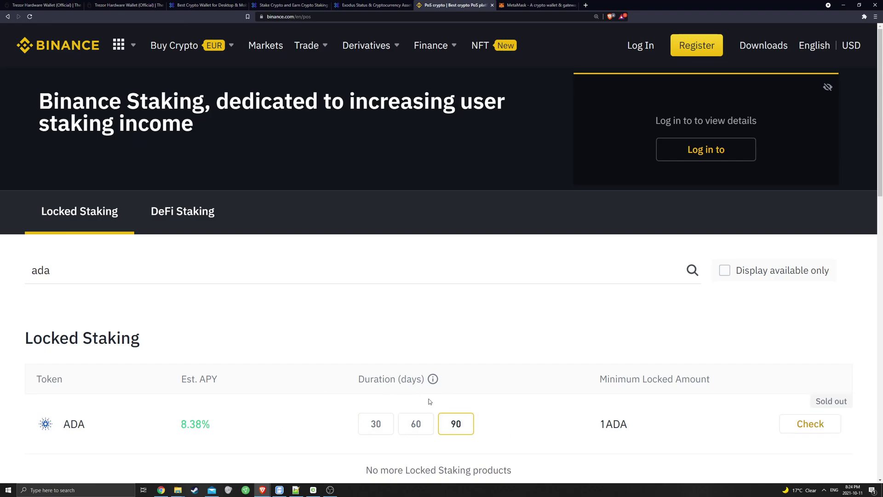
scroll(44, 304, down, 2)
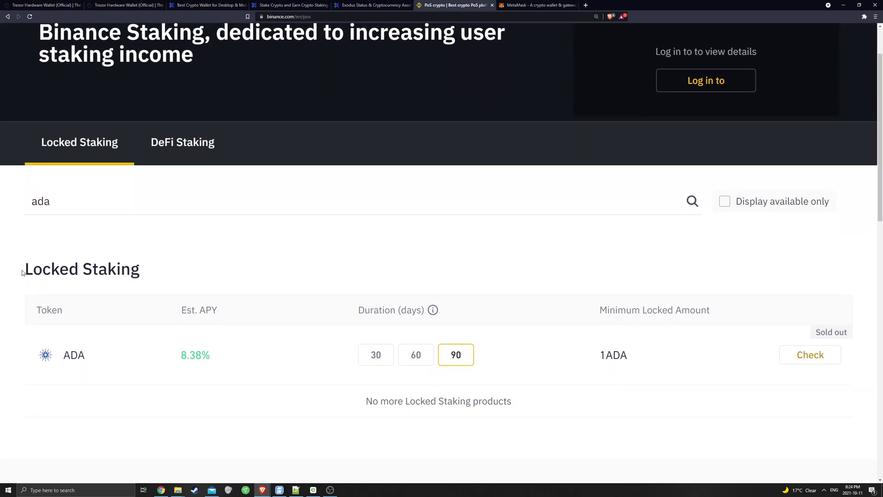
drag(26, 269, 149, 276)
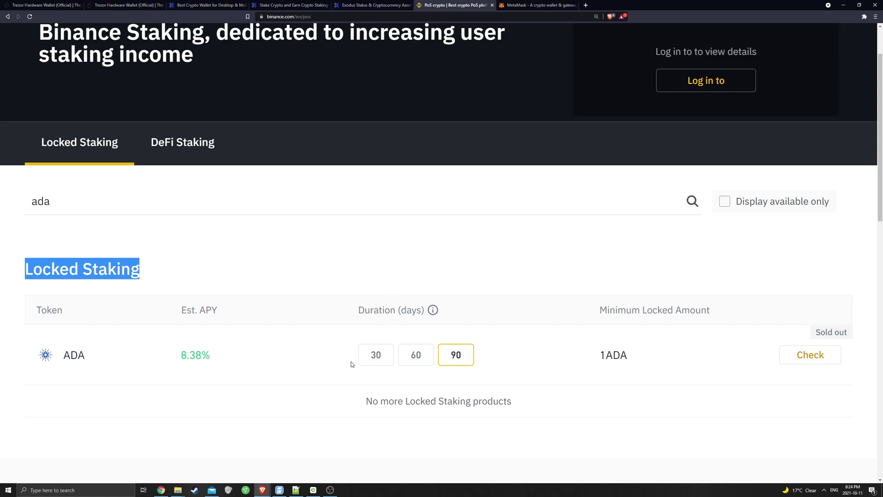
Compare ADA's 30-, 60- and 90-day APYs (5.09%, 7.79%, 8.38%), then go to Exodus Status.
click(366, 365)
click(413, 363)
click(452, 363)
click(378, 361)
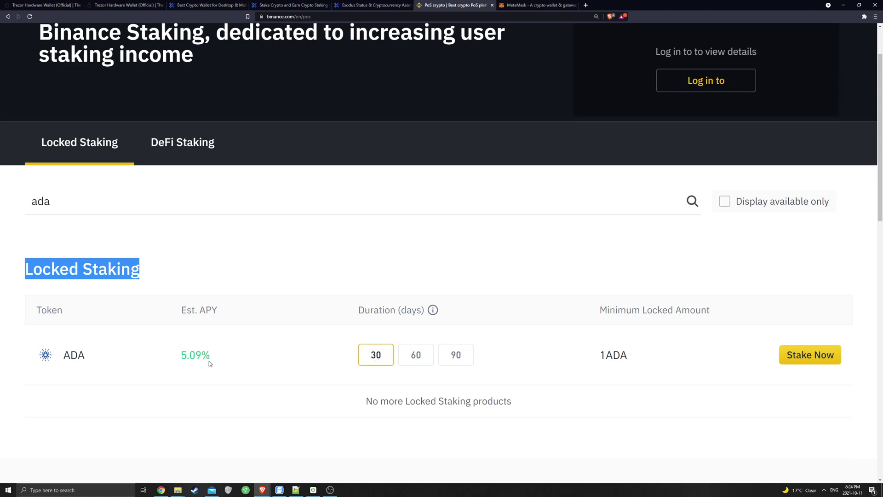
click(429, 362)
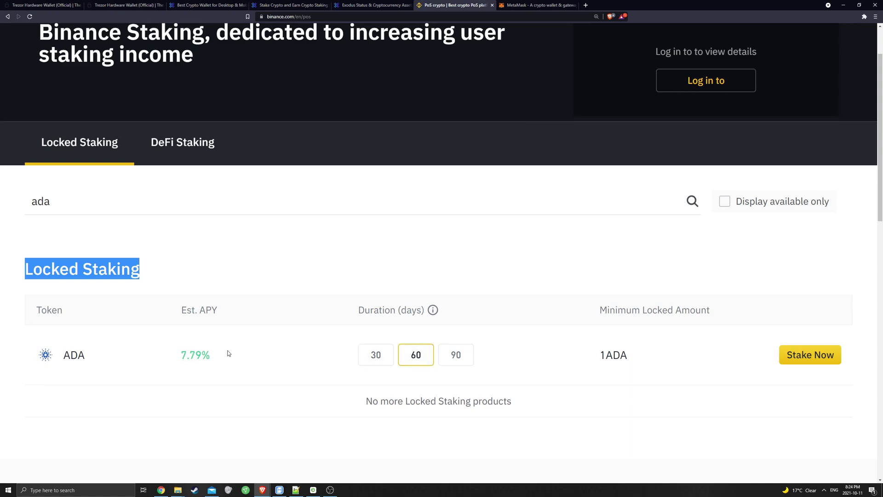
click(447, 357)
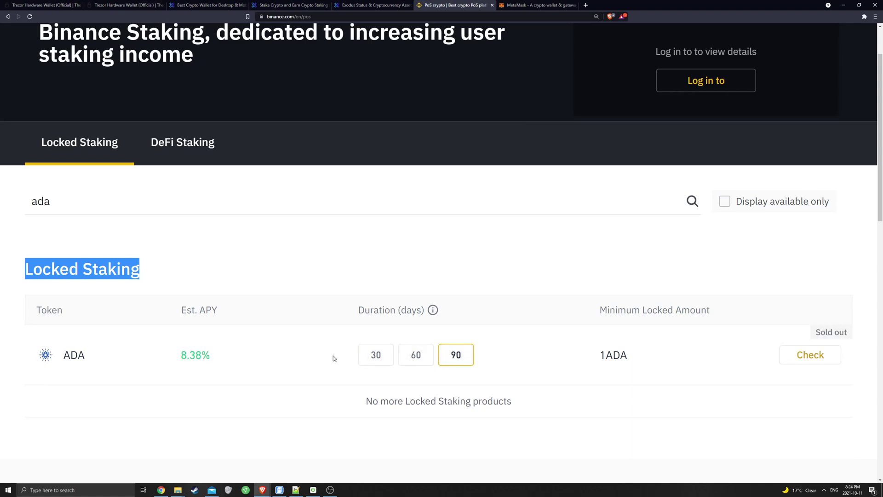
click(383, 366)
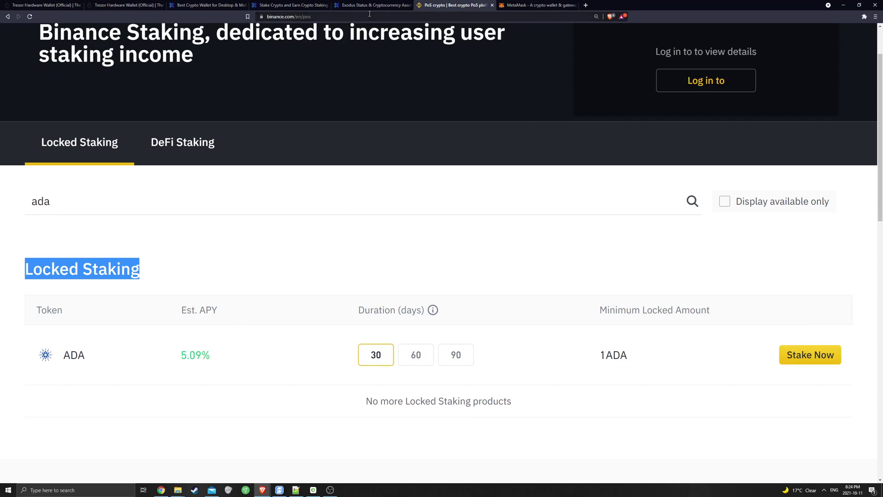
click(357, 5)
scroll(268, 252, up, 7)
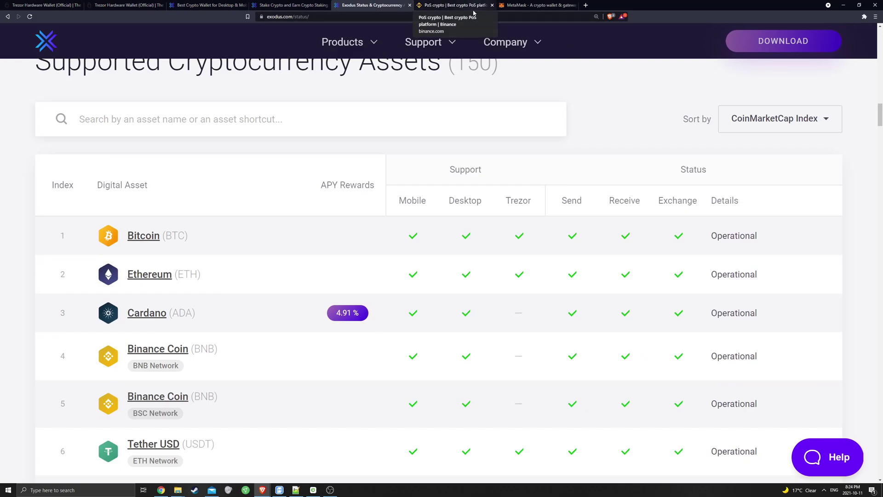
click(473, 8)
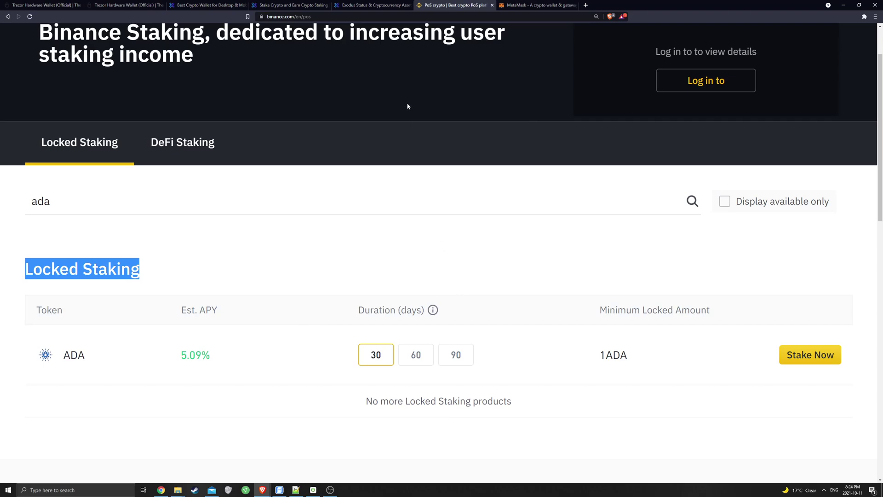
click(366, 7)
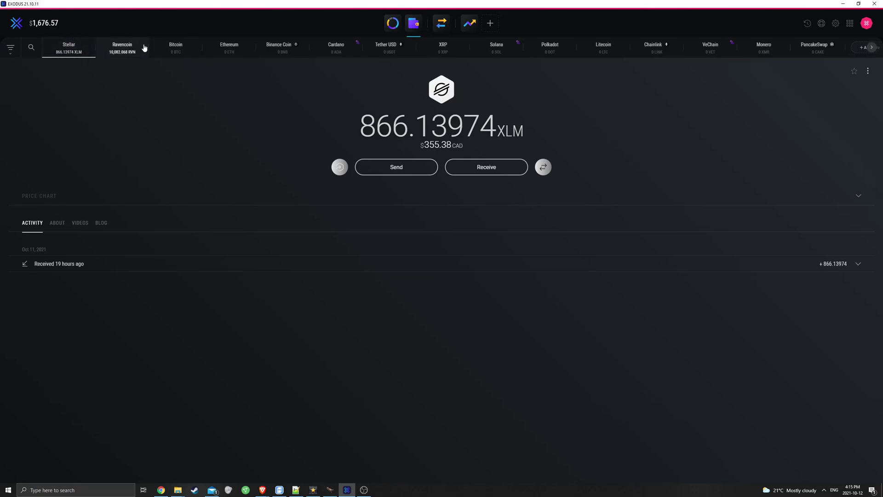
View the Ravencoin wallet's 10,082.068 RVN balance and received transactions, checking Stellar in between.
click(130, 51)
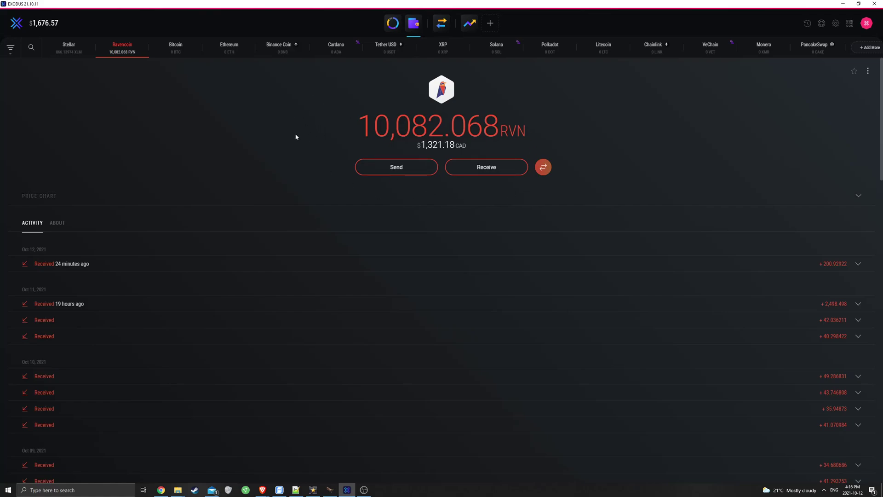
click(73, 52)
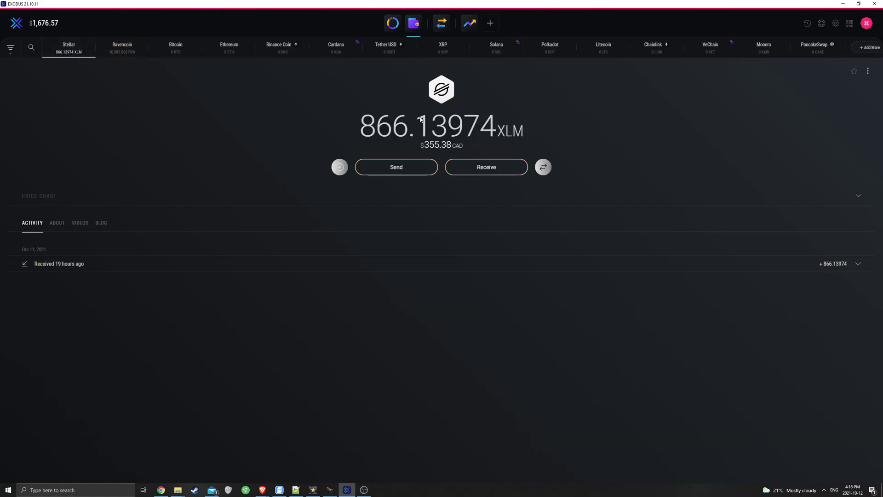
click(121, 50)
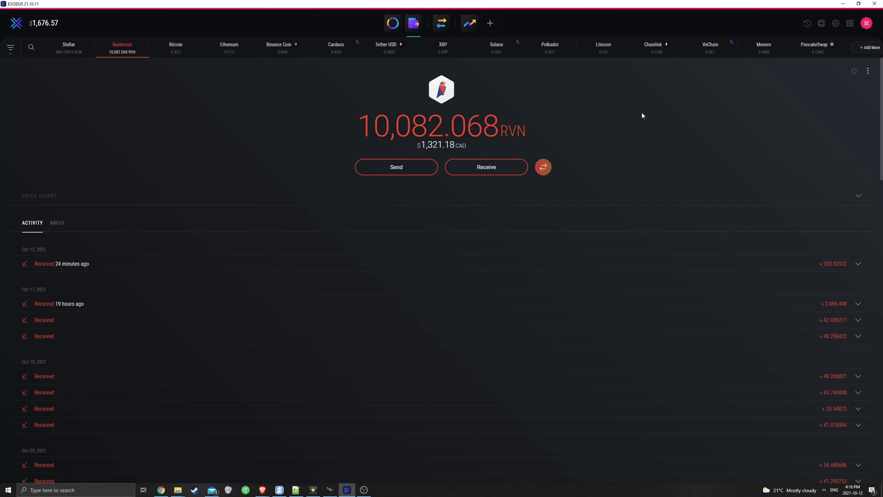
click(866, 23)
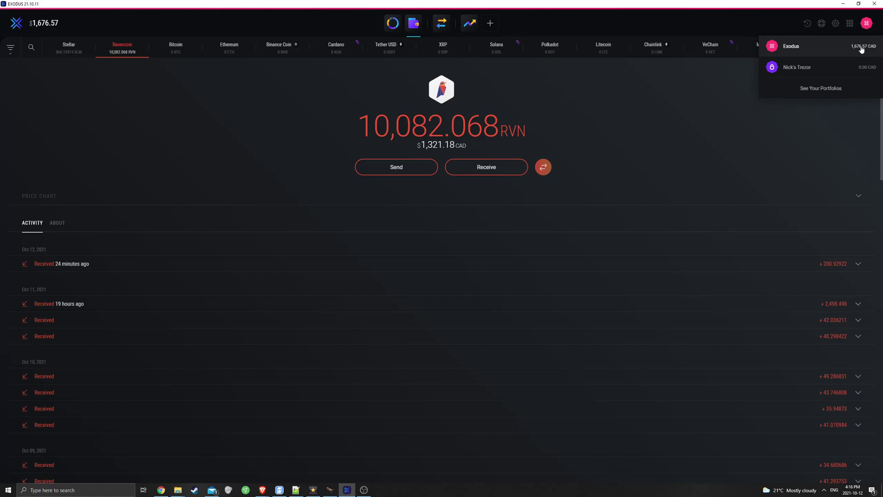
Check the empty Trezor portfolio, then switch to the Exodus portfolio worth $1,678.98.
click(791, 70)
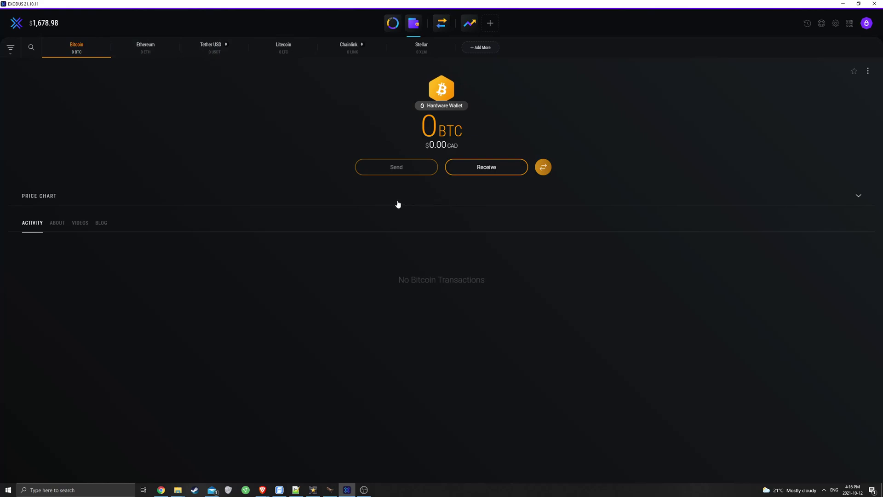
click(392, 23)
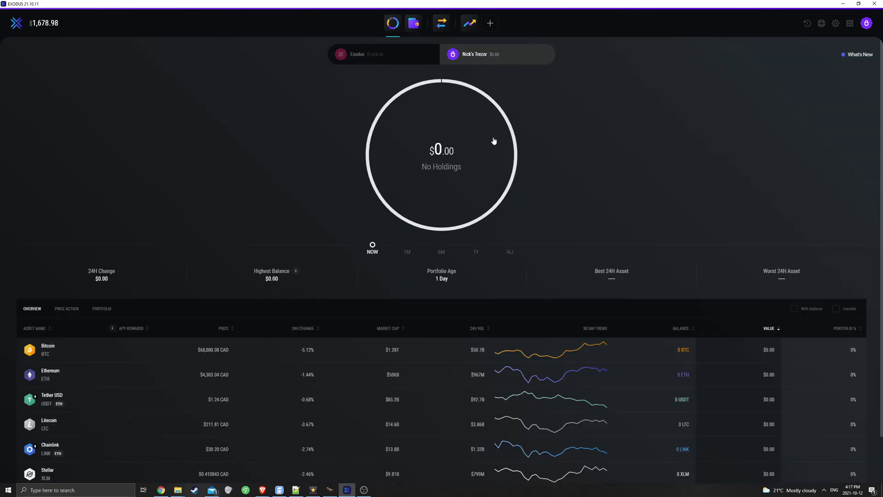
scroll(201, 247, down, 1)
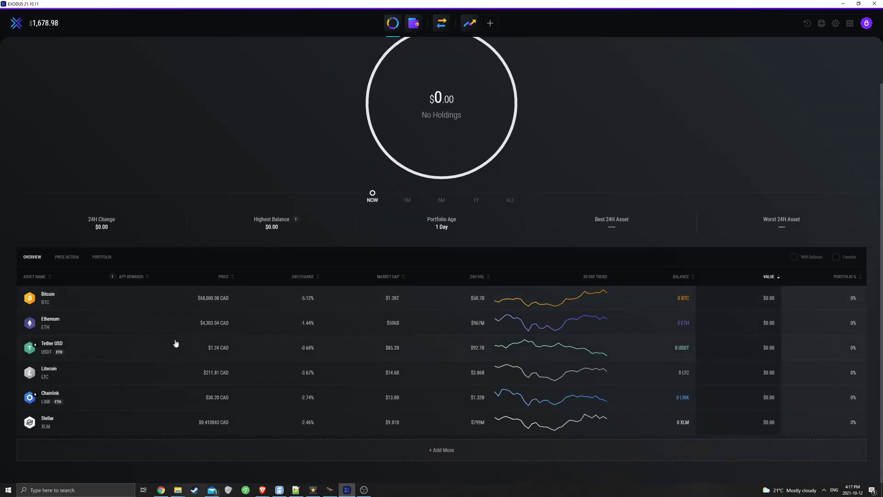
scroll(177, 340, up, 1)
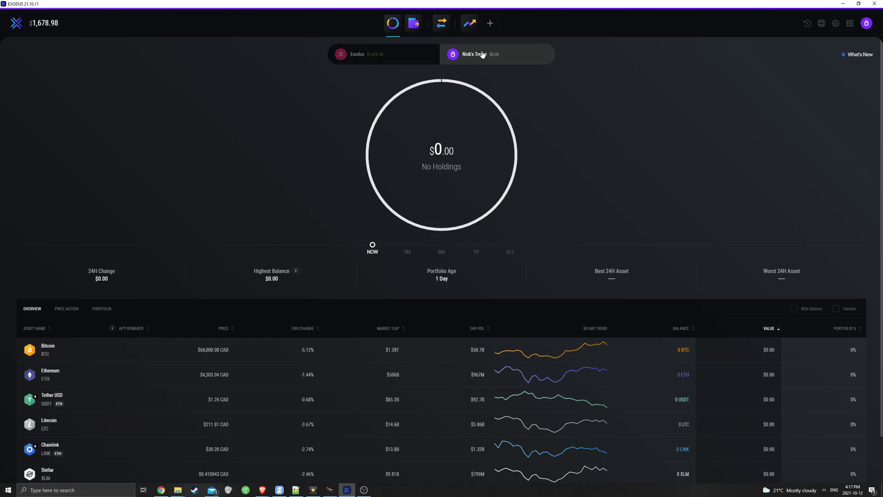
click(376, 56)
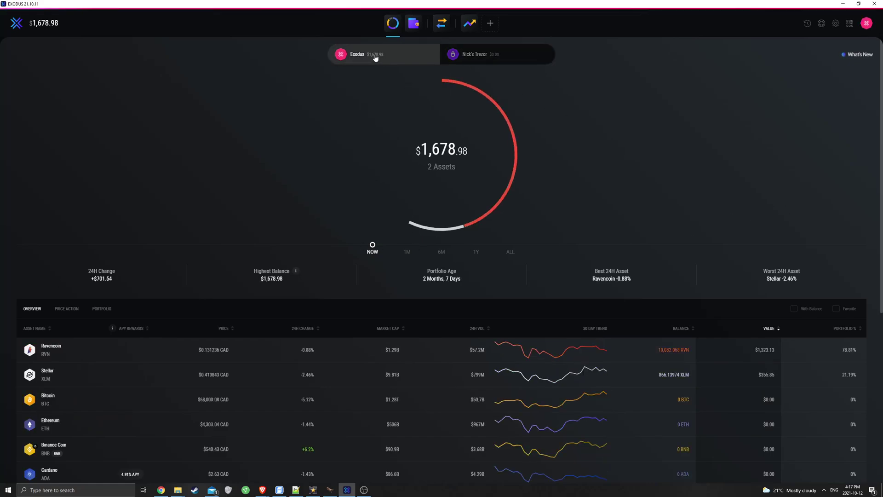
click(408, 23)
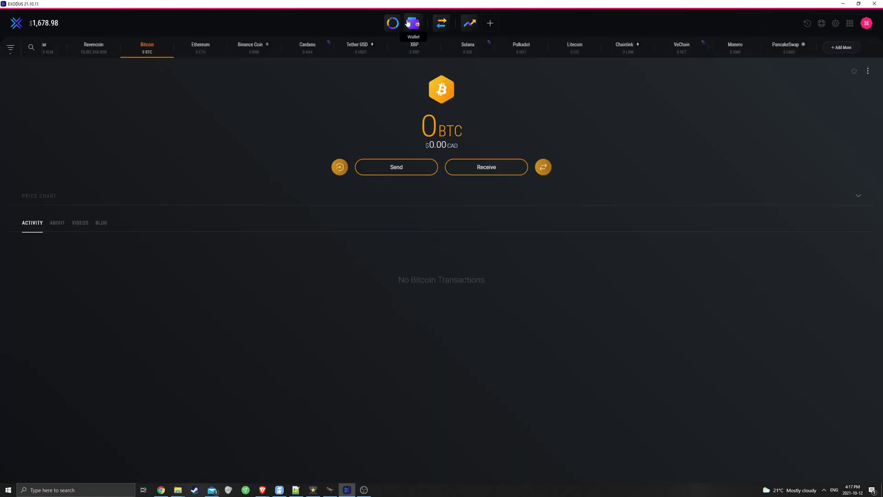
click(442, 23)
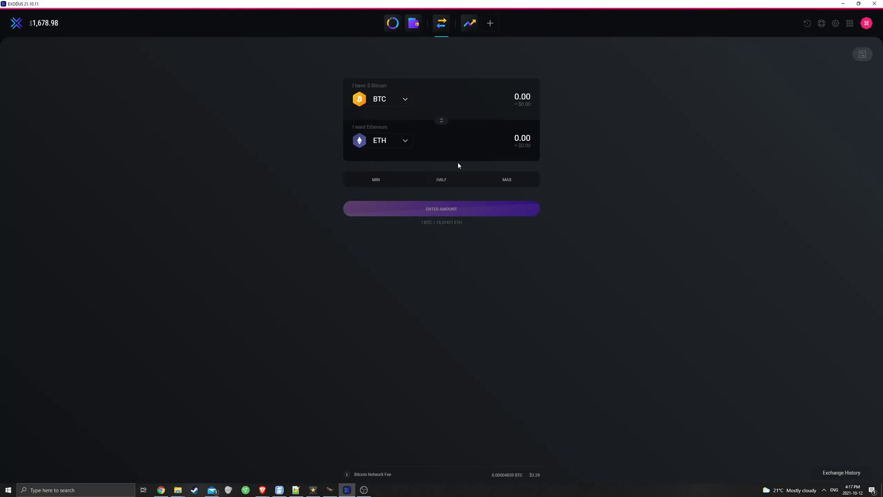
click(414, 23)
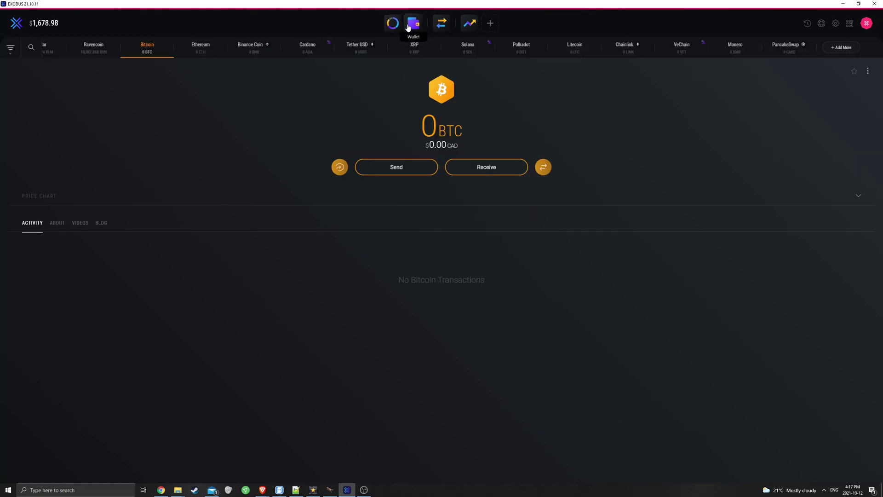
click(391, 24)
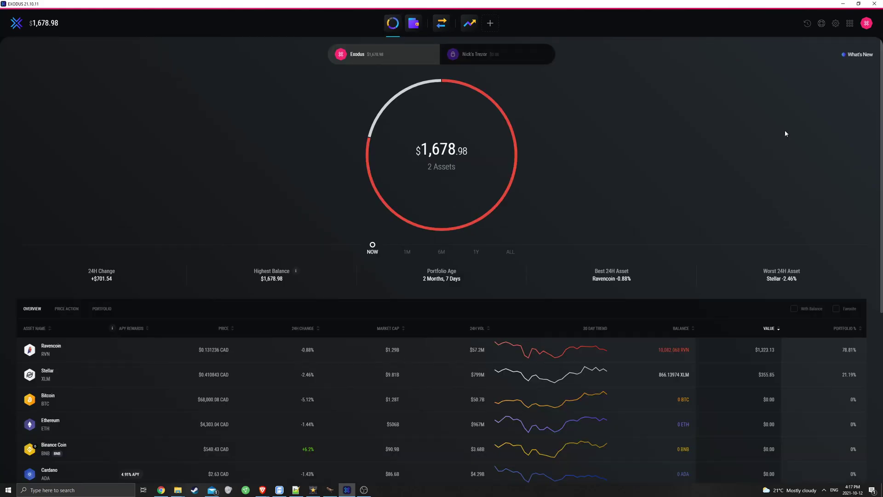